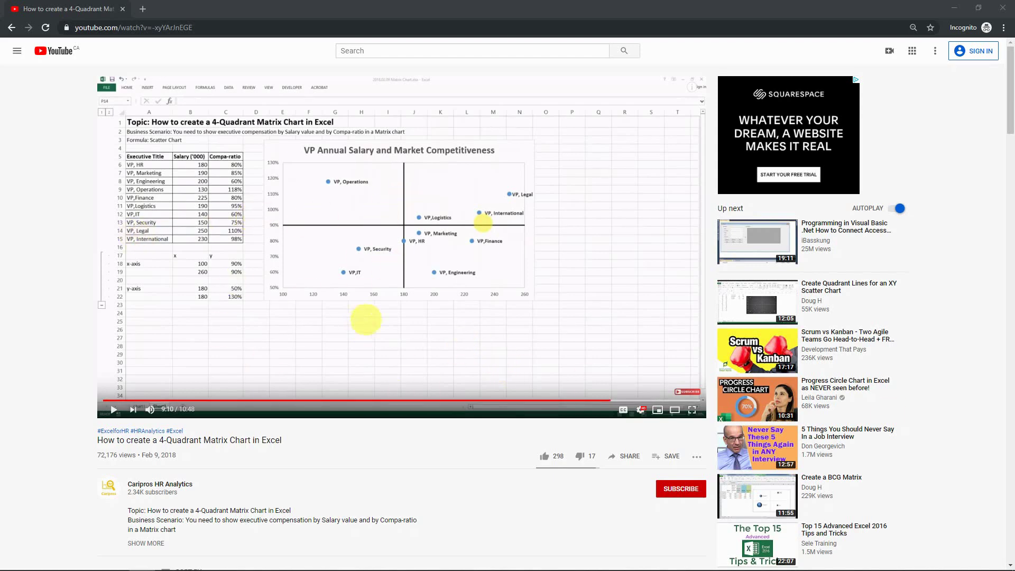
# Switch from the browser to the workbook '2019.09.30 Matrix chart with bubble chart.xlsx' showing the VP bubble chart.
pyautogui.scroll(-5, 233, 438)
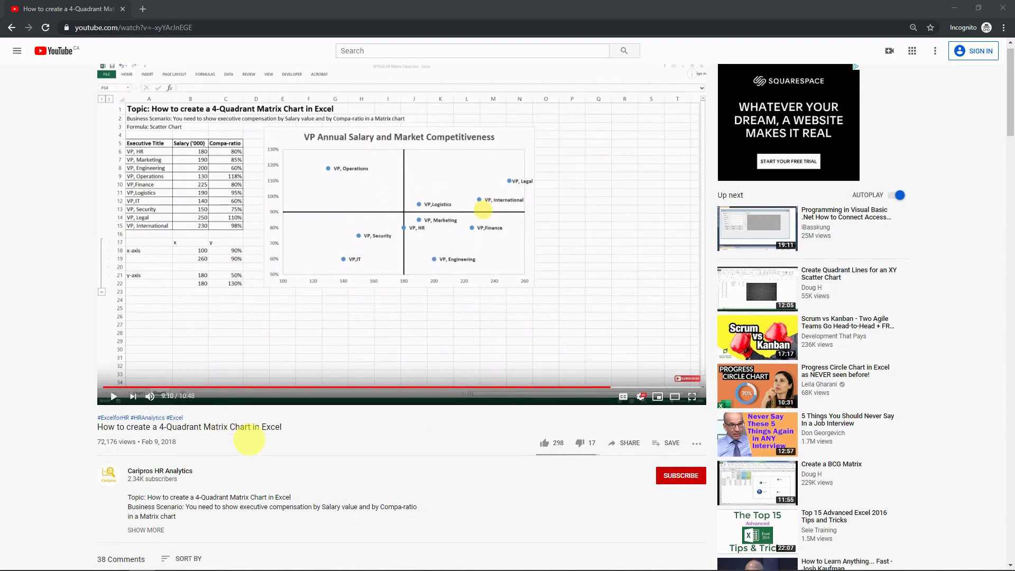
pyautogui.scroll(-1, 308, 479)
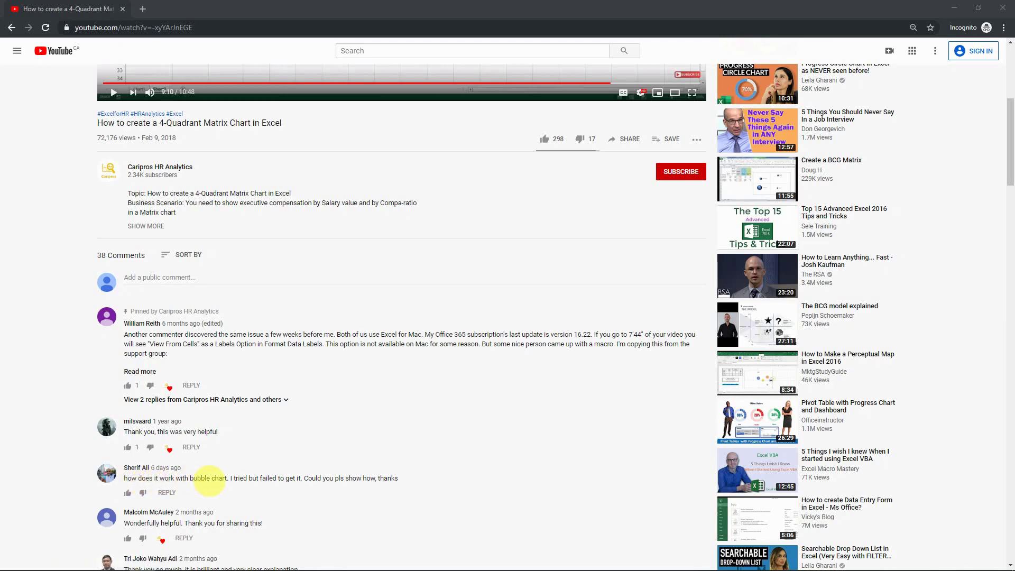
pyautogui.scroll(6, 329, 489)
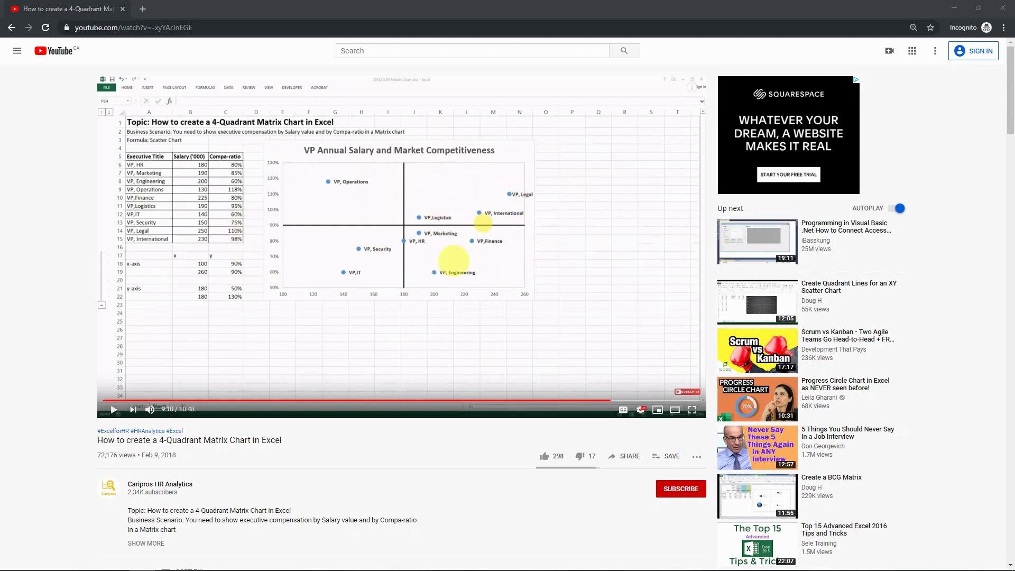
pyautogui.moveTo(407, 559)
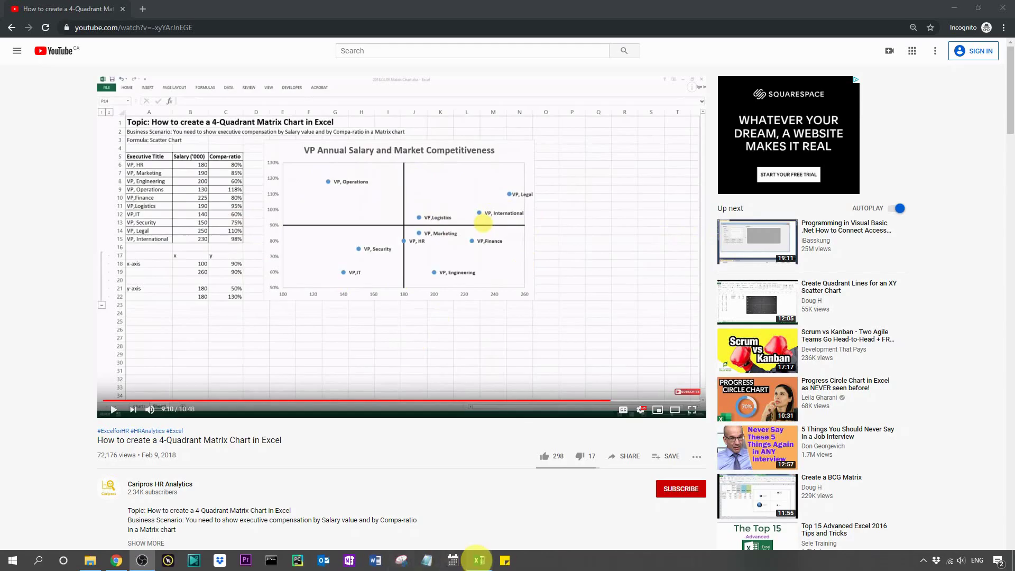
pyautogui.click(479, 560)
pyautogui.click(301, 427)
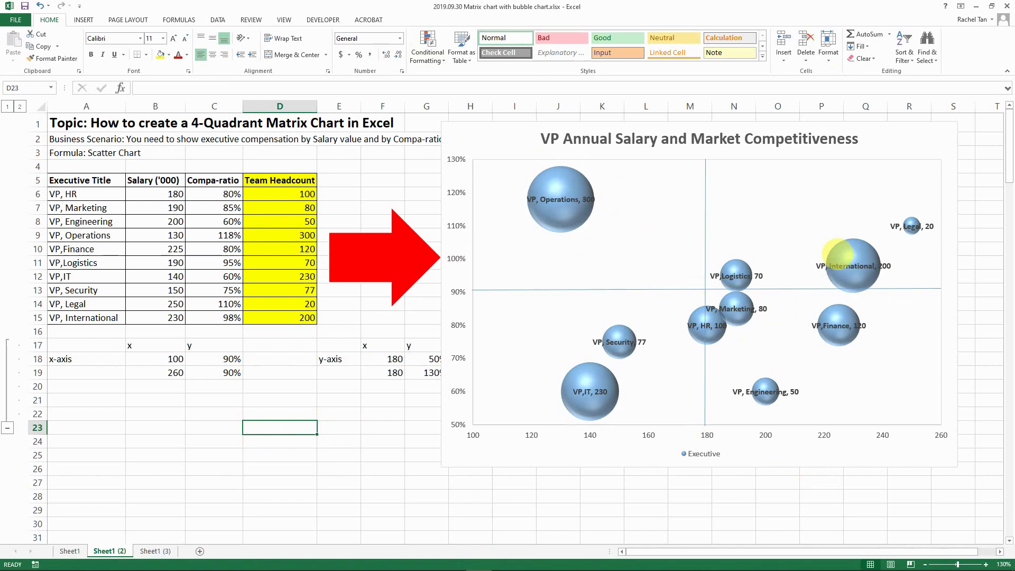
pyautogui.moveTo(865, 249)
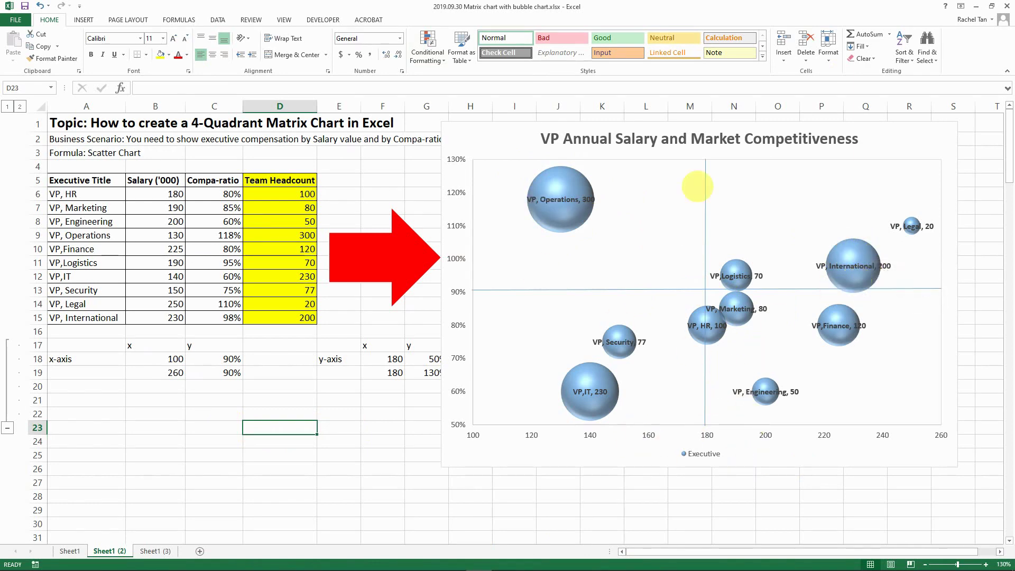
# Open sheet Sheet1 (3) and highlight its table of VP titles, salaries and compa-ratios.
pyautogui.click(137, 454)
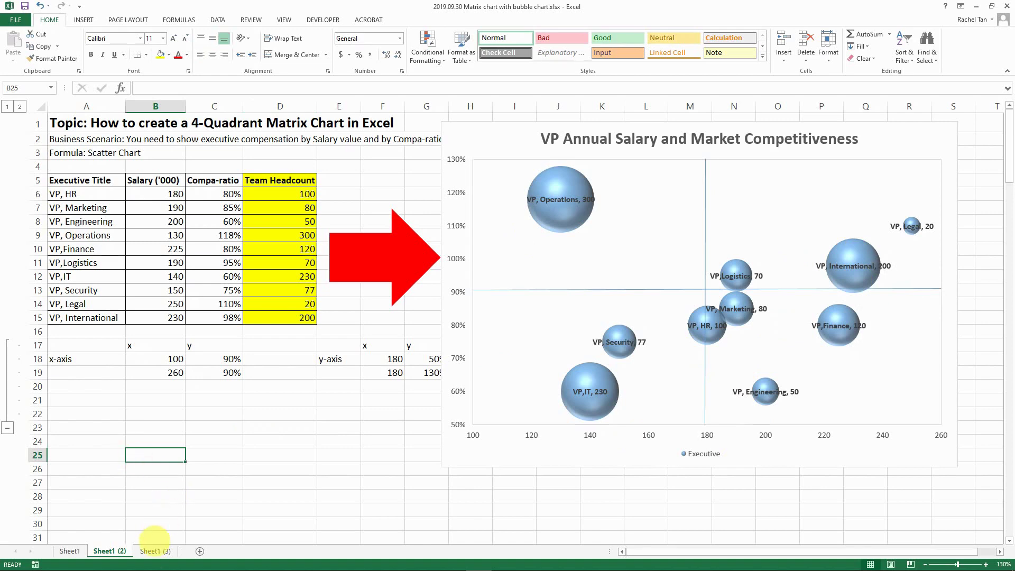
pyautogui.click(154, 550)
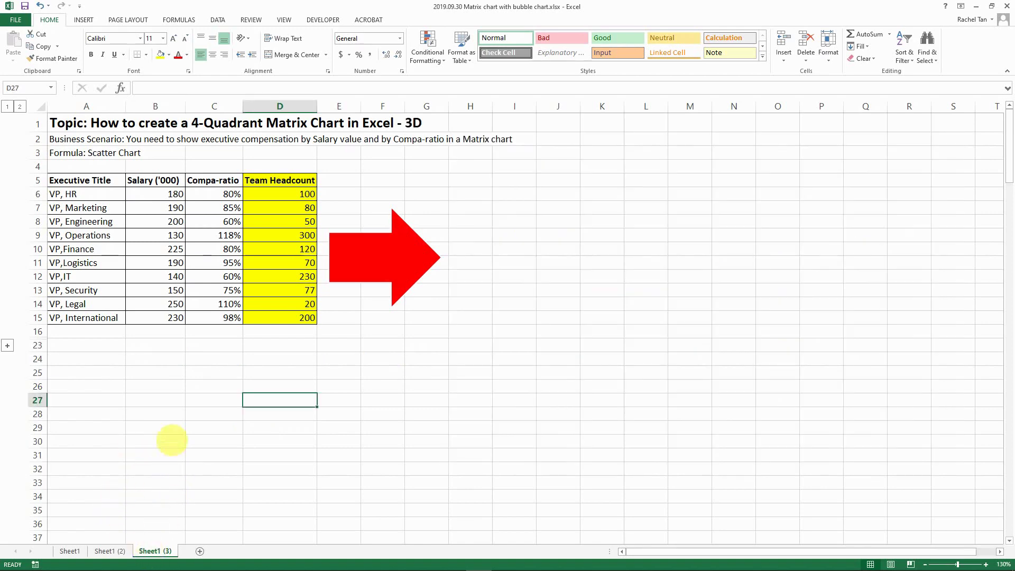
pyautogui.moveTo(85, 180); pyautogui.dragTo(227, 317)
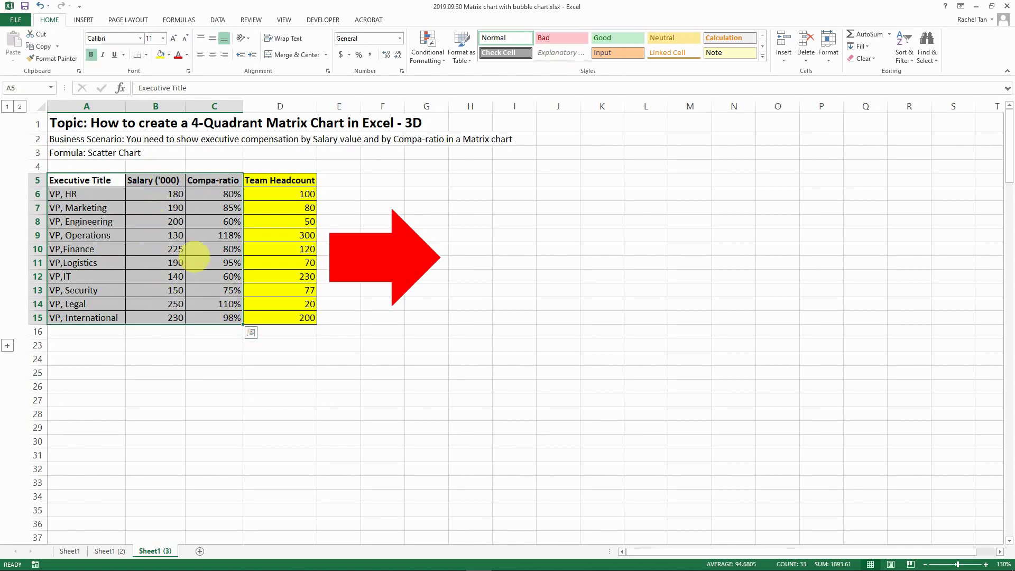
pyautogui.click(161, 181)
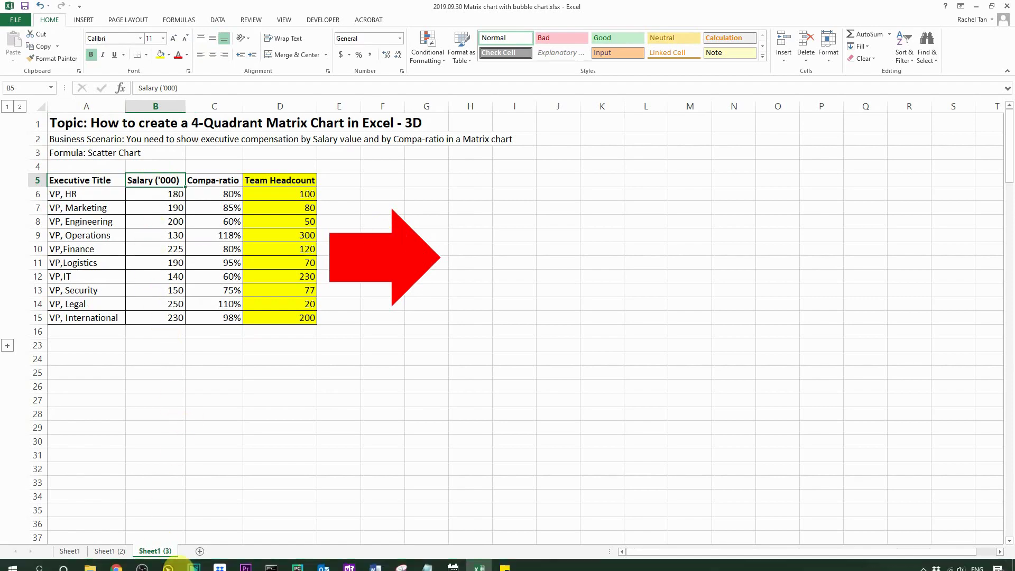
# Check the tutorial video, then highlight the salary, compa-ratio and executive title columns in Excel.
pyautogui.click(117, 560)
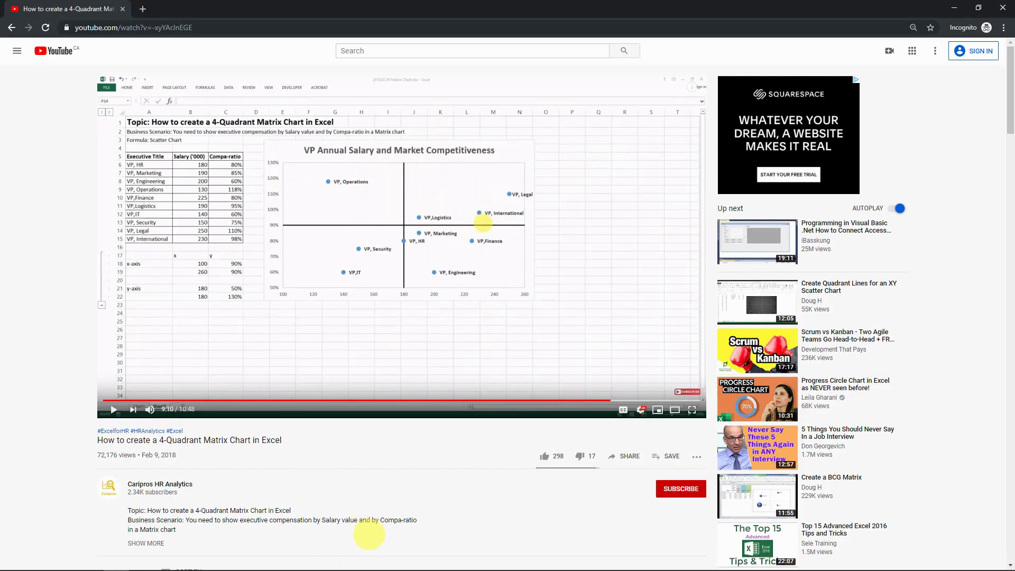
pyautogui.hotkey('alt', 'Tab')
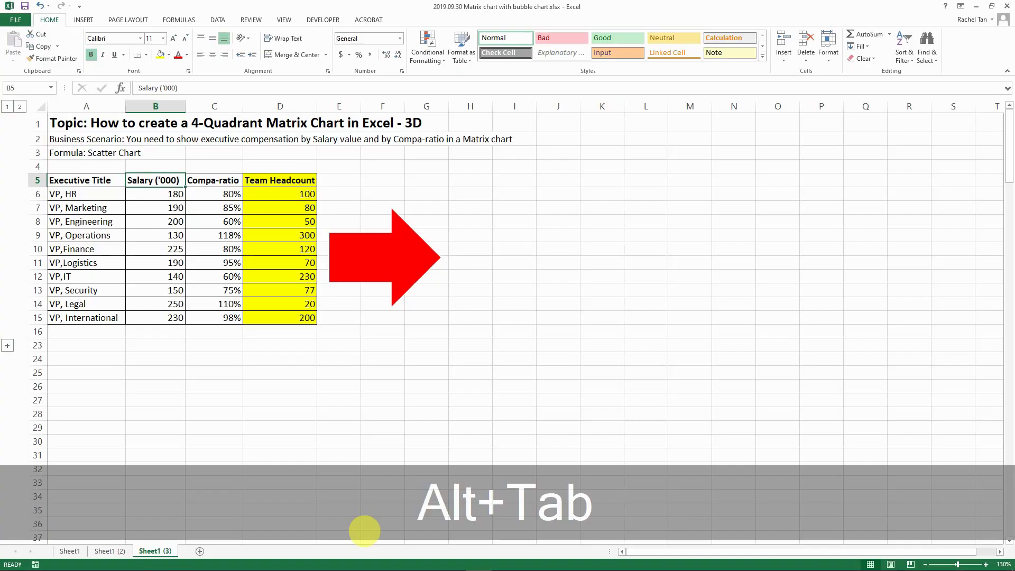
pyautogui.click(156, 197)
pyautogui.moveTo(156, 196); pyautogui.dragTo(211, 317)
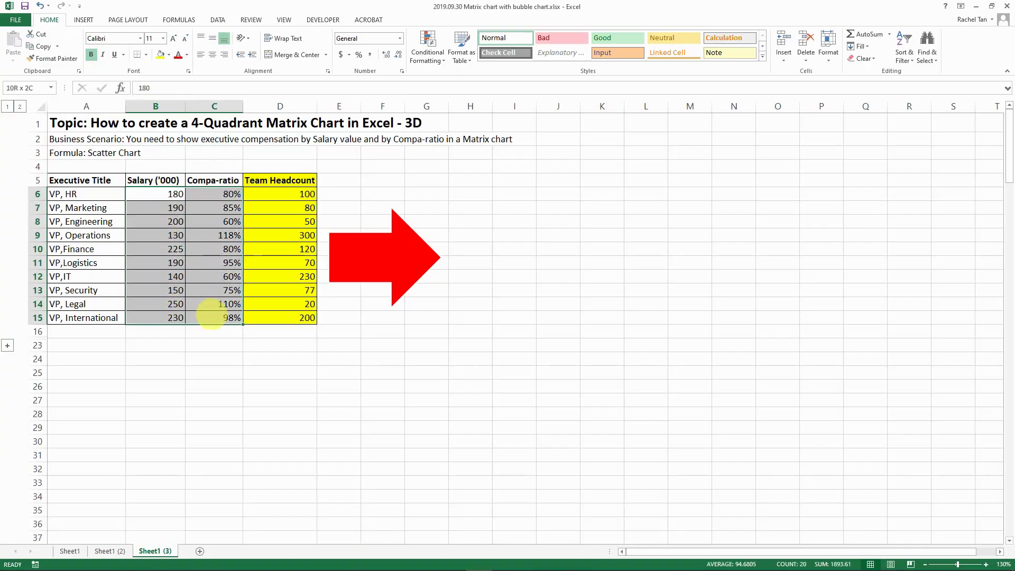
pyautogui.click(280, 221)
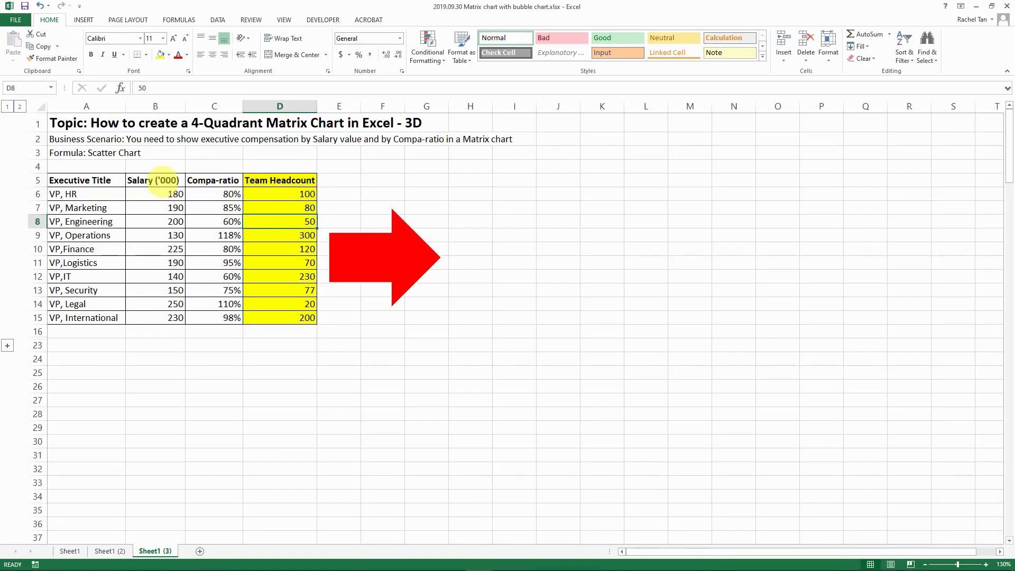
pyautogui.click(156, 182)
pyautogui.moveTo(110, 195); pyautogui.dragTo(108, 317)
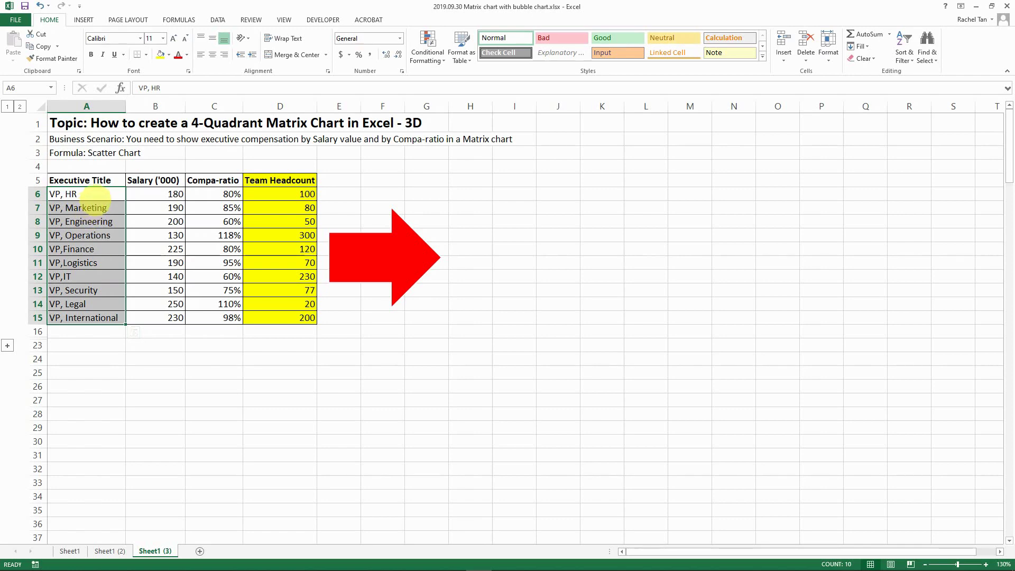
# Go through the salary, compa-ratio, Team Headcount and executive title values in rows 6–15.
pyautogui.click(171, 193)
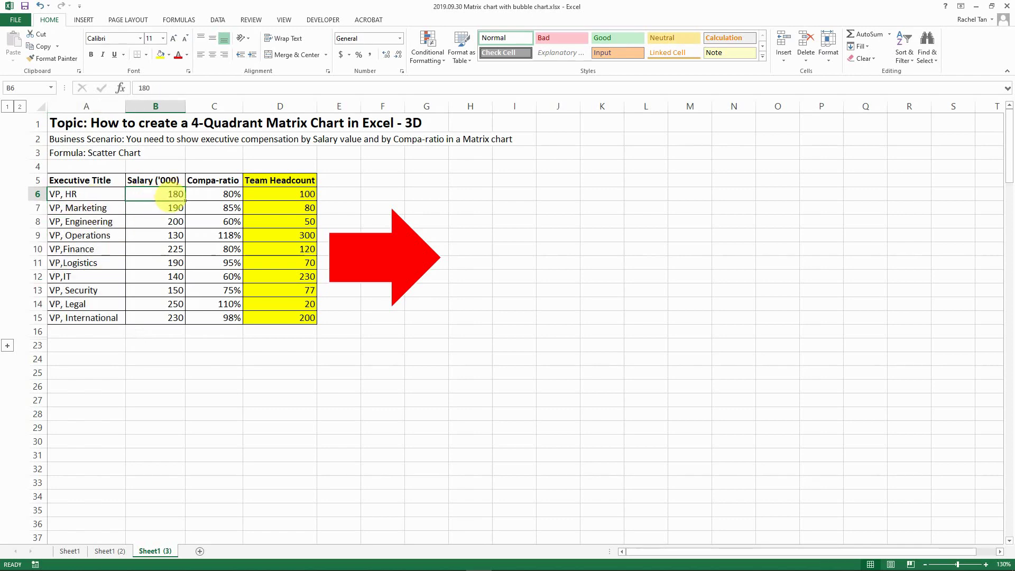
pyautogui.moveTo(171, 195); pyautogui.dragTo(165, 316)
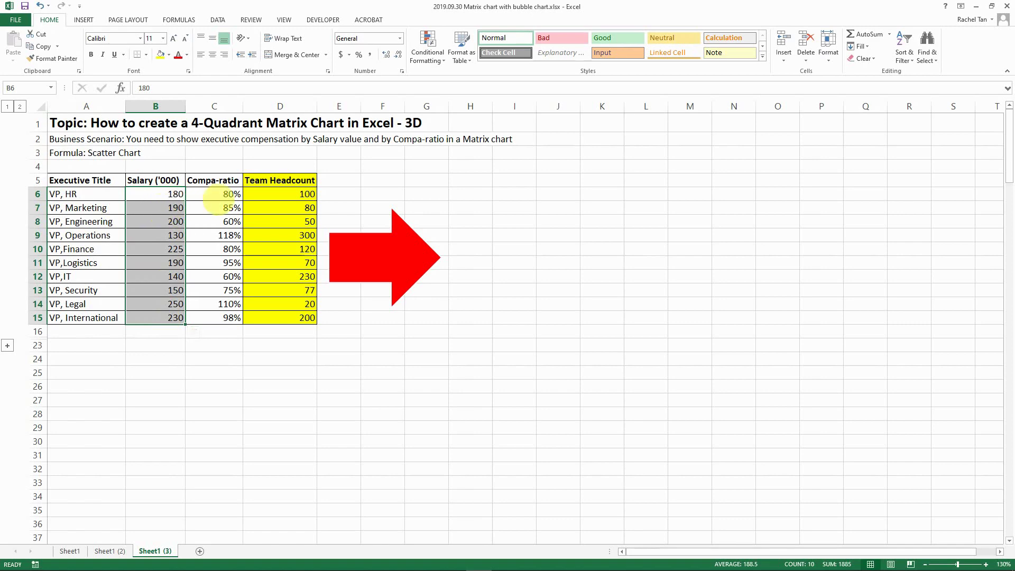
pyautogui.click(217, 197)
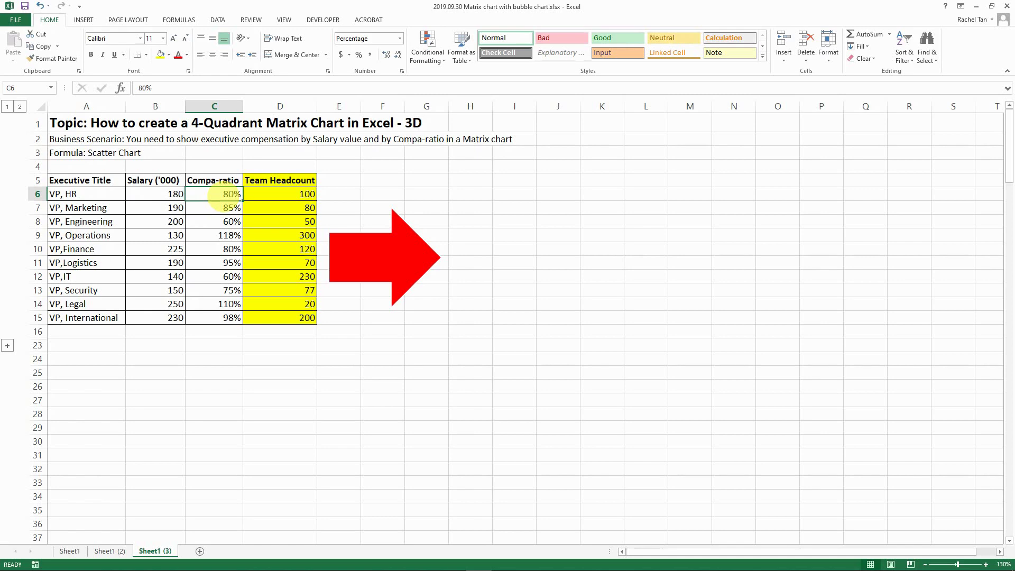
pyautogui.press('Right')
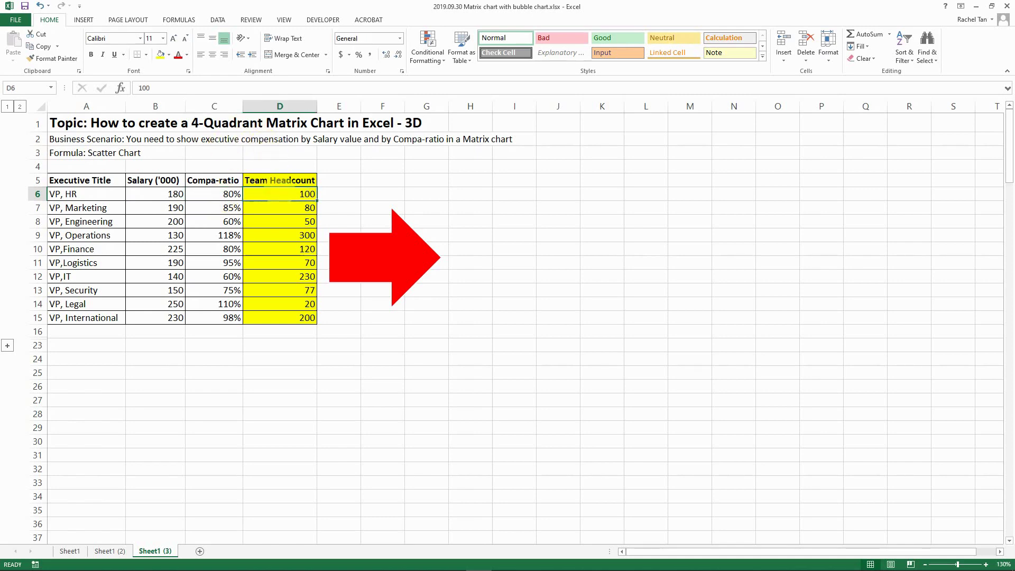
pyautogui.click(281, 179)
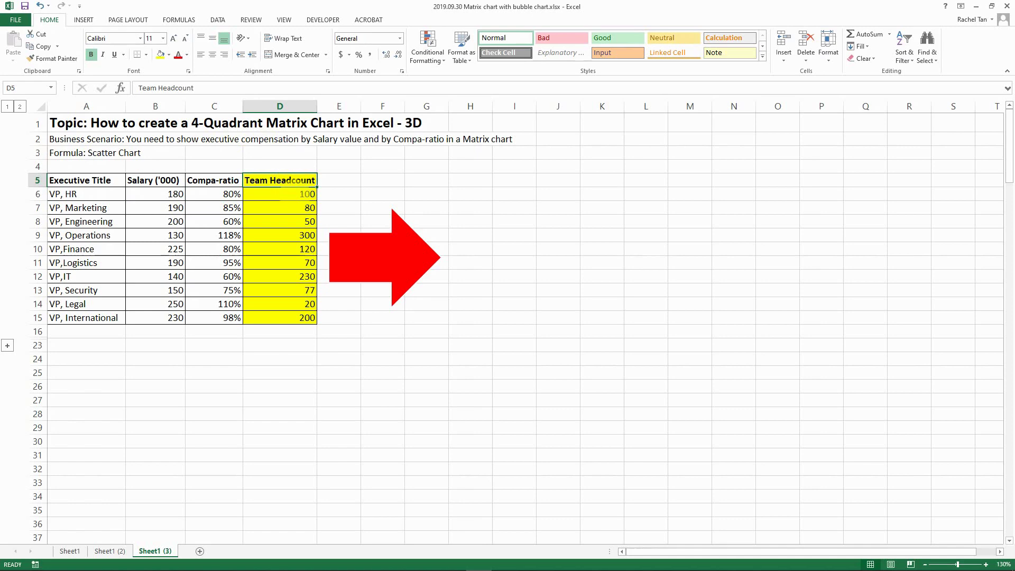
pyautogui.press('Down')
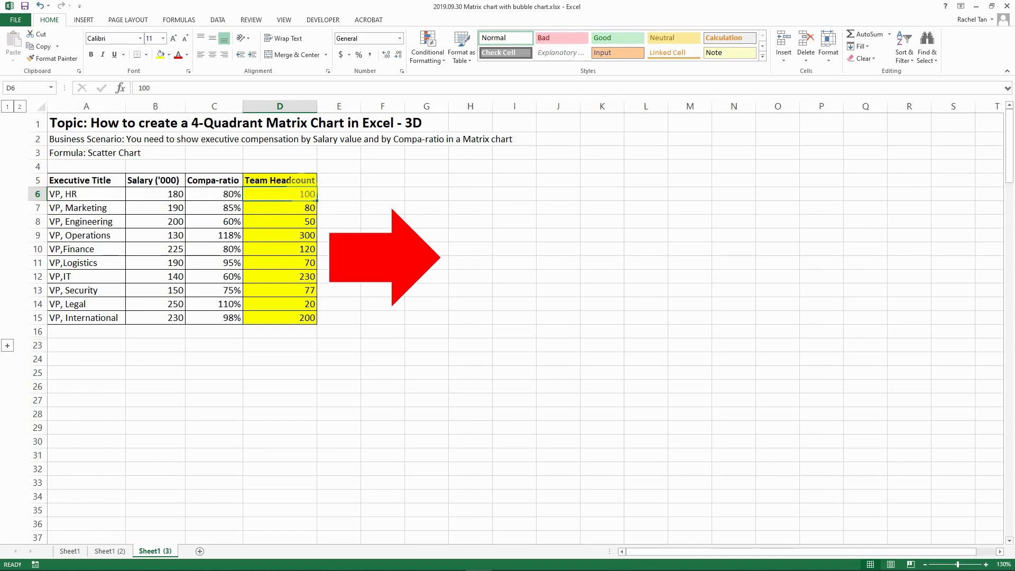
pyautogui.click(79, 194)
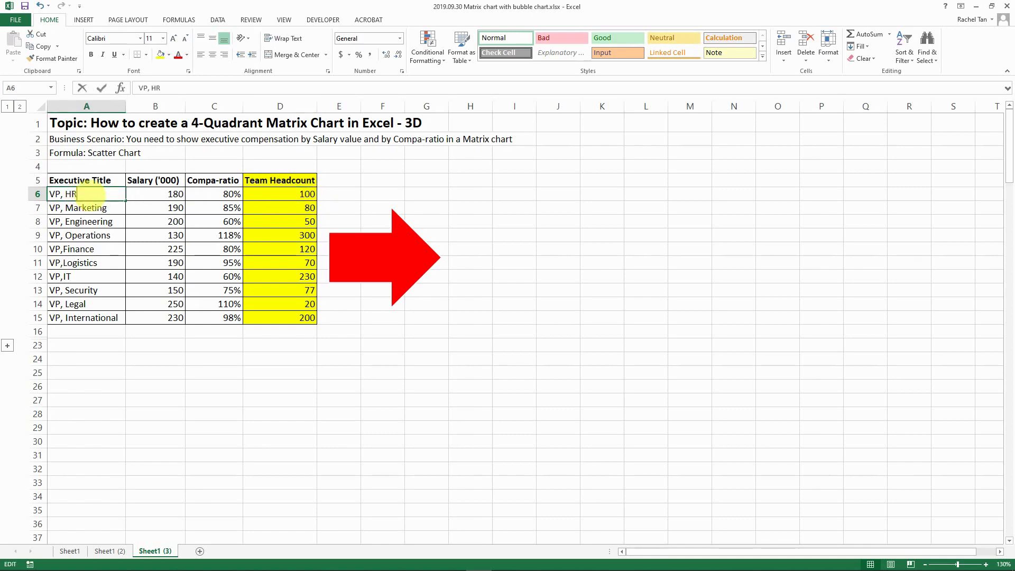
pyautogui.moveTo(90, 194); pyautogui.dragTo(90, 317)
pyautogui.click(280, 276)
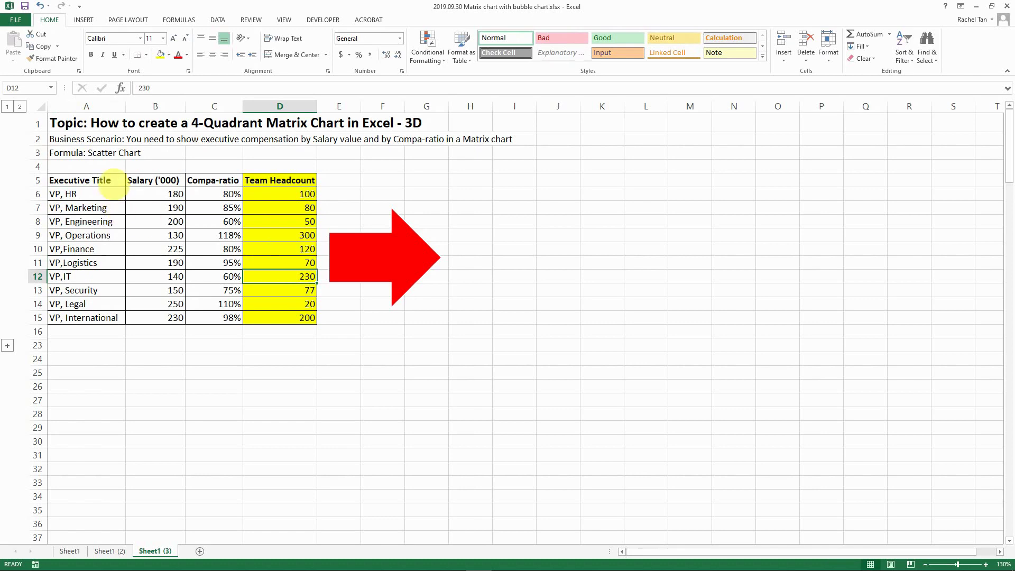
# Insert a 3-D Bubble chart from table A5:D15, place it beside the table and enlarge it.
pyautogui.moveTo(106, 181); pyautogui.dragTo(263, 318)
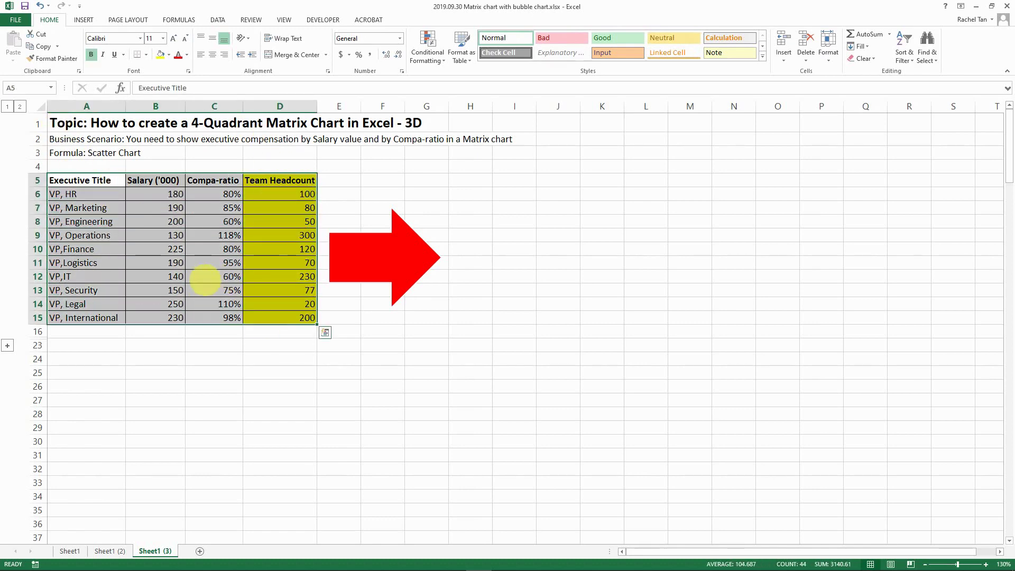
pyautogui.click(83, 20)
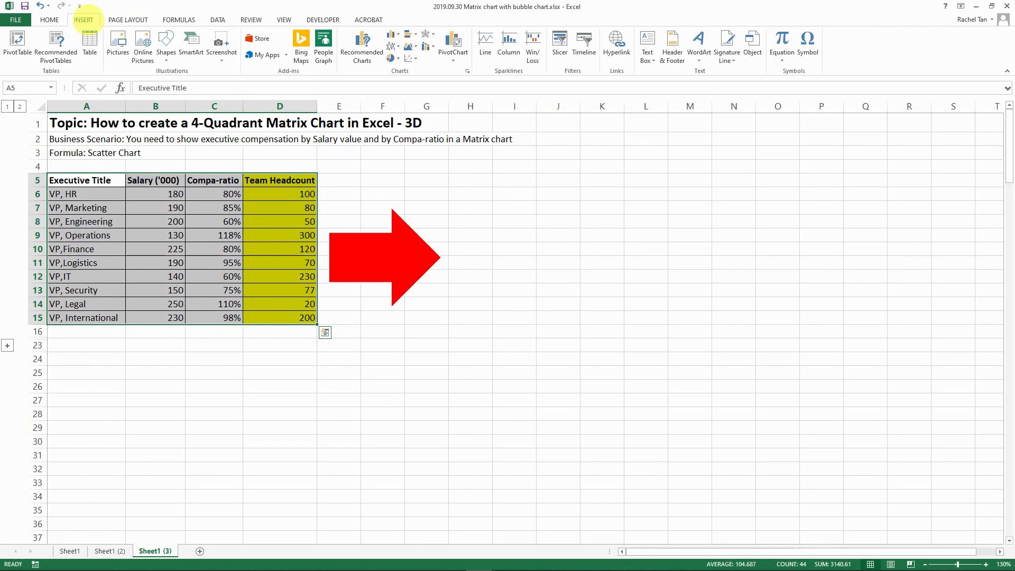
pyautogui.click(412, 57)
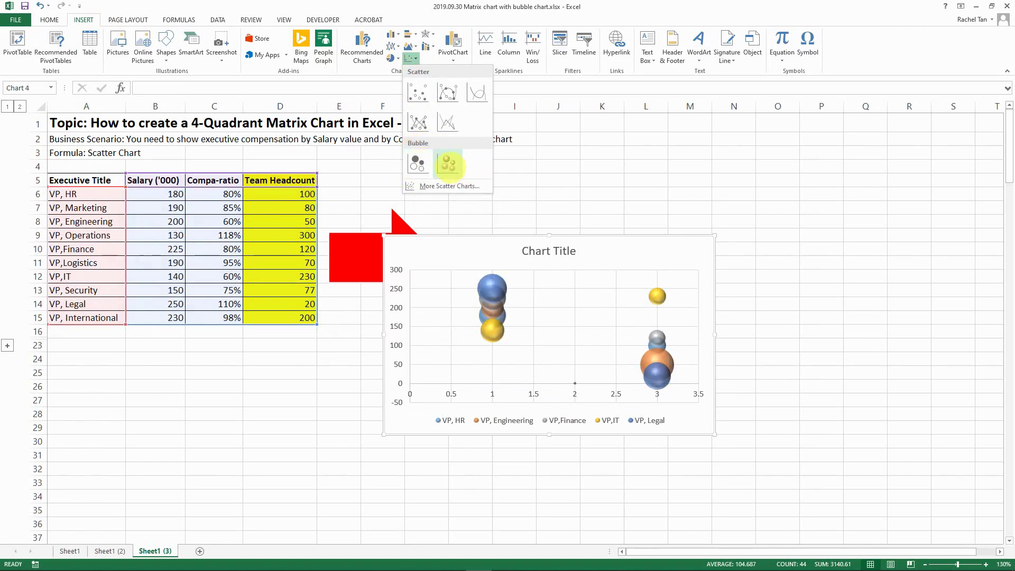
pyautogui.click(448, 165)
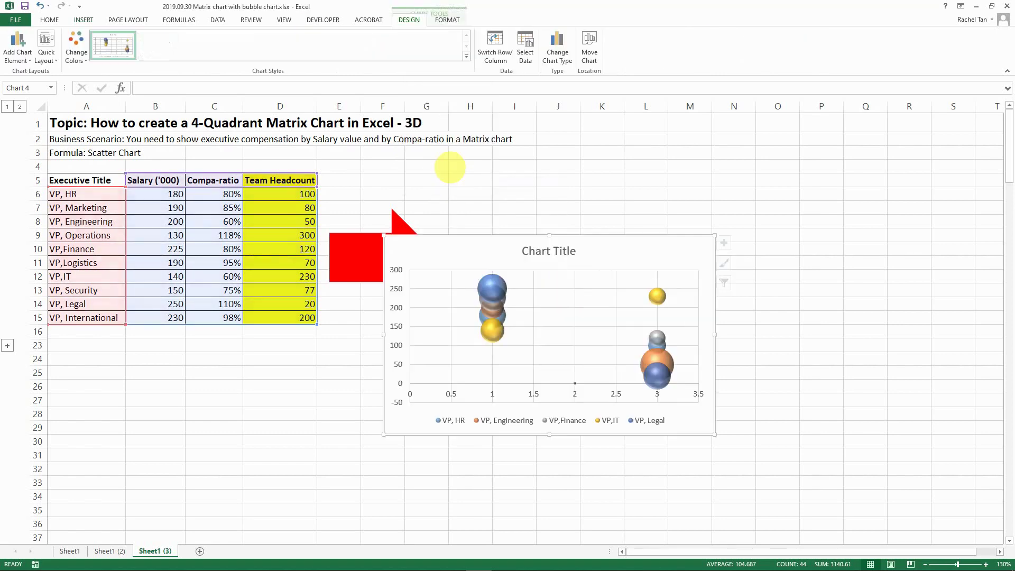
pyautogui.moveTo(525, 243); pyautogui.dragTo(580, 124)
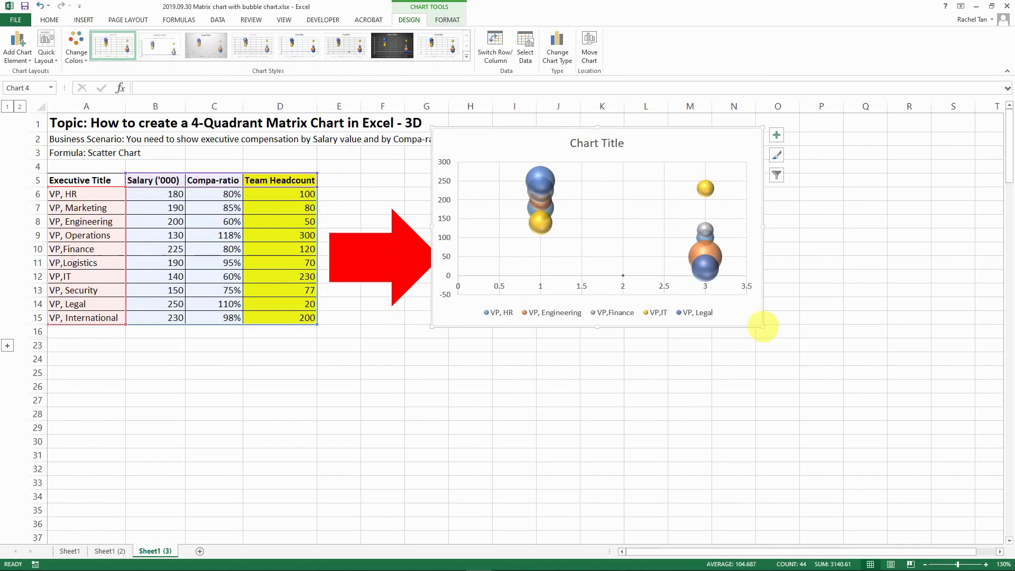
pyautogui.moveTo(763, 327); pyautogui.dragTo(814, 391)
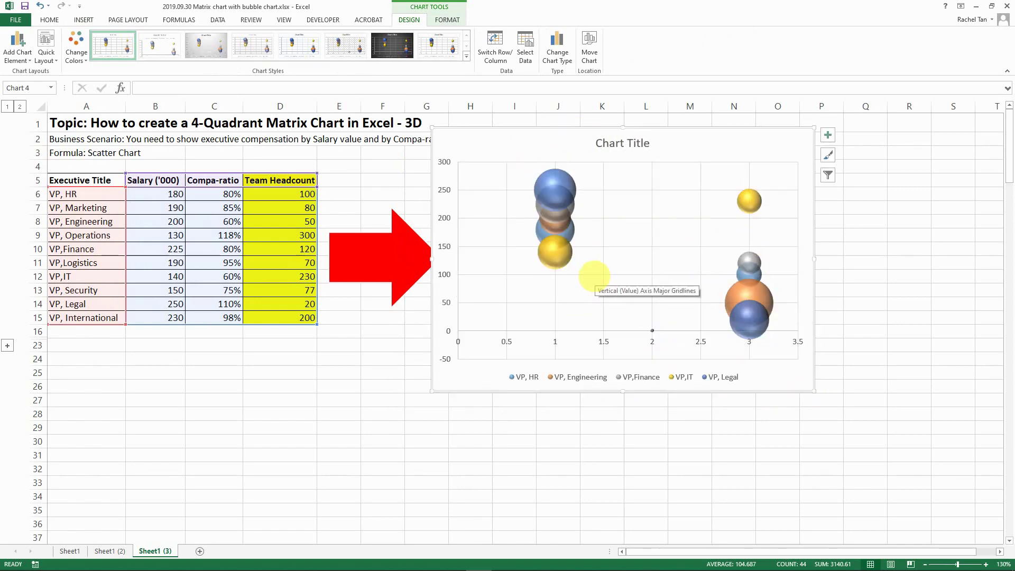
# In the chart's Select Data dialog, remove all five VP series.
pyautogui.rightClick(594, 275)
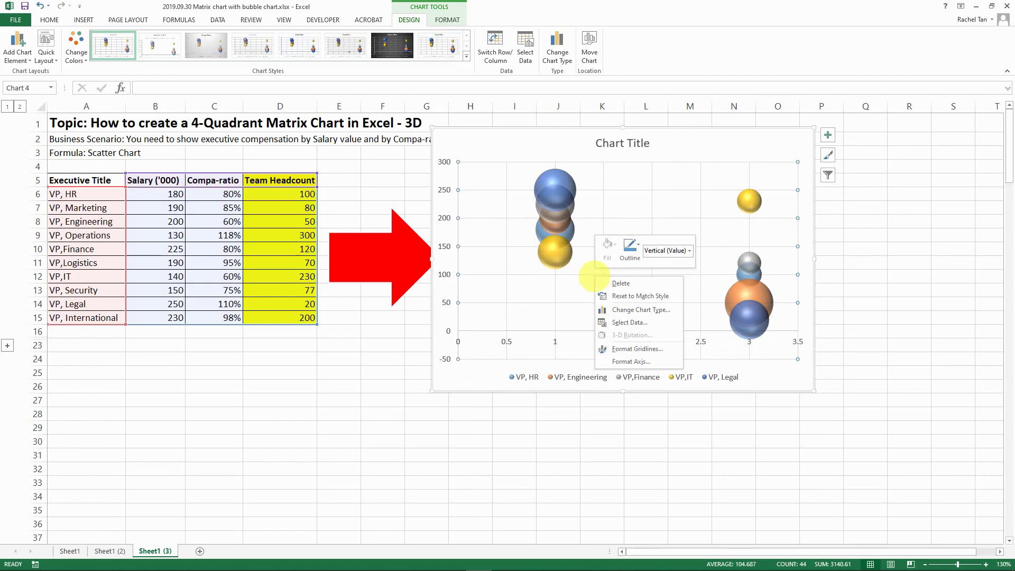
pyautogui.click(616, 323)
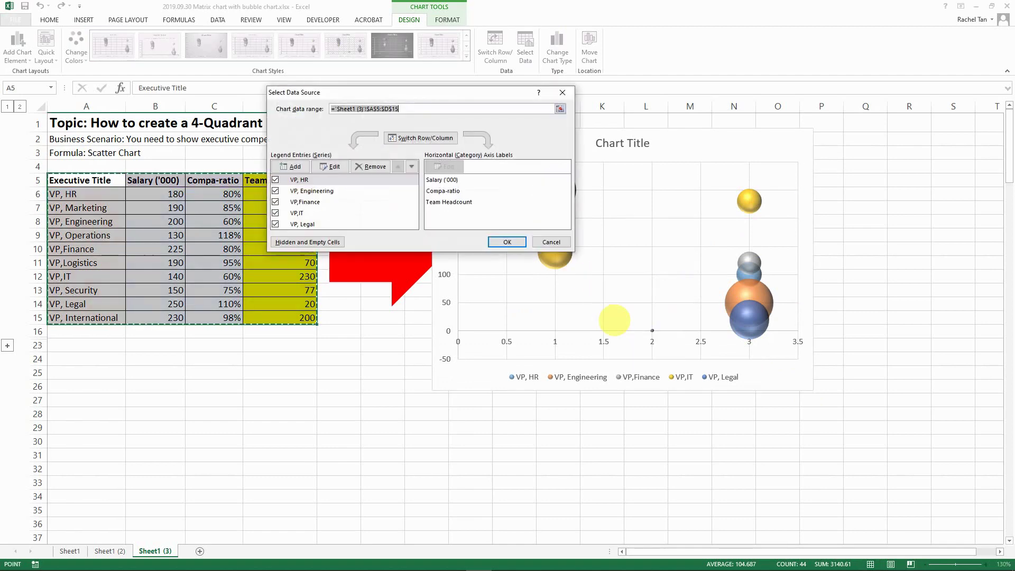
pyautogui.click(307, 181)
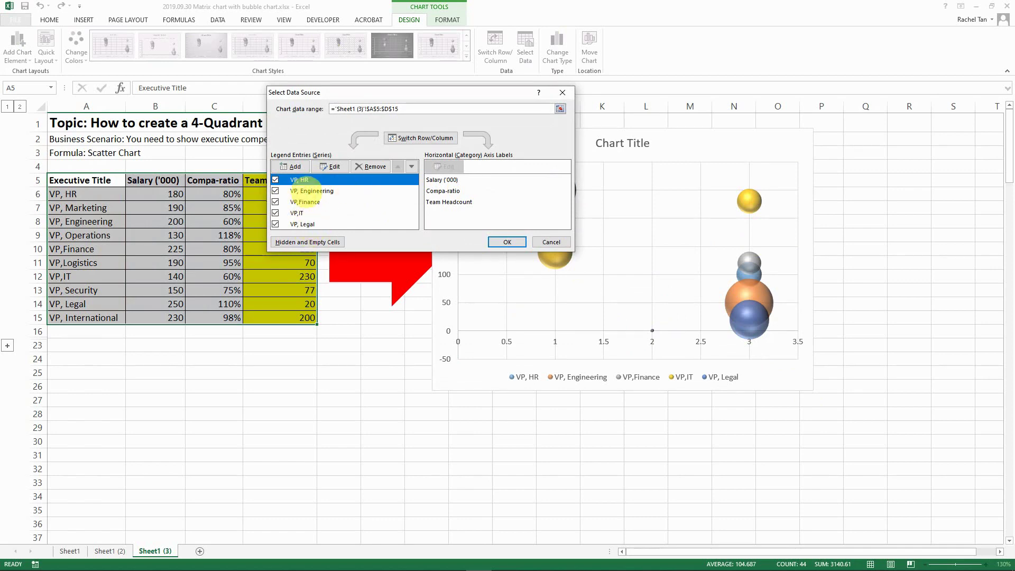
pyautogui.click(371, 166)
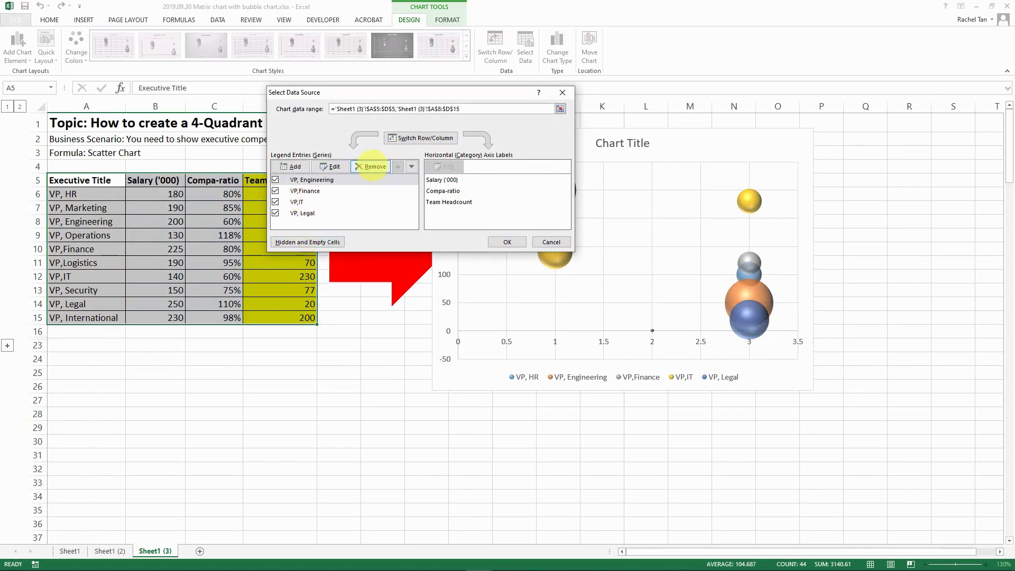
pyautogui.click(371, 166)
pyautogui.click(371, 166)
pyautogui.click(372, 166)
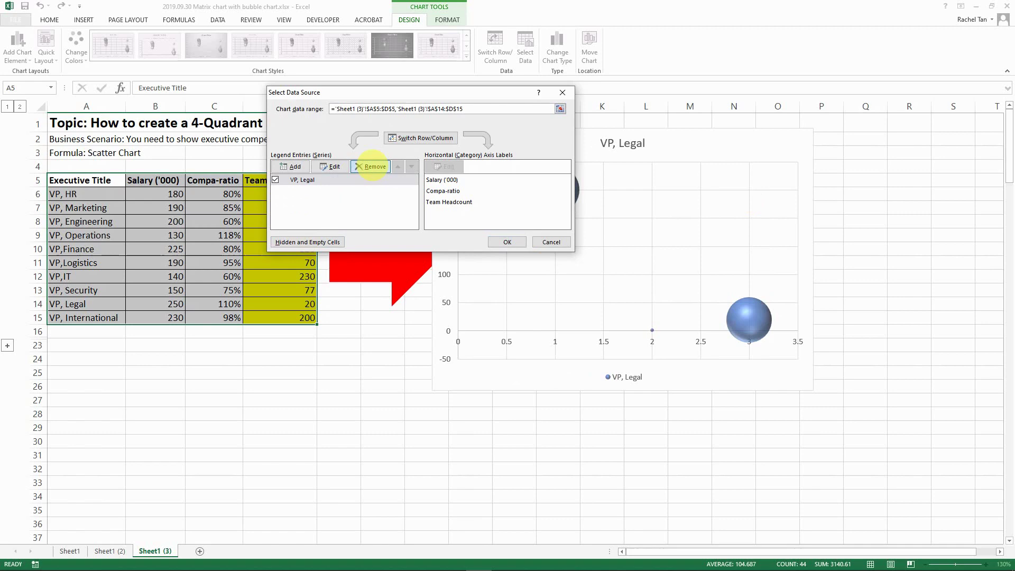
pyautogui.click(372, 166)
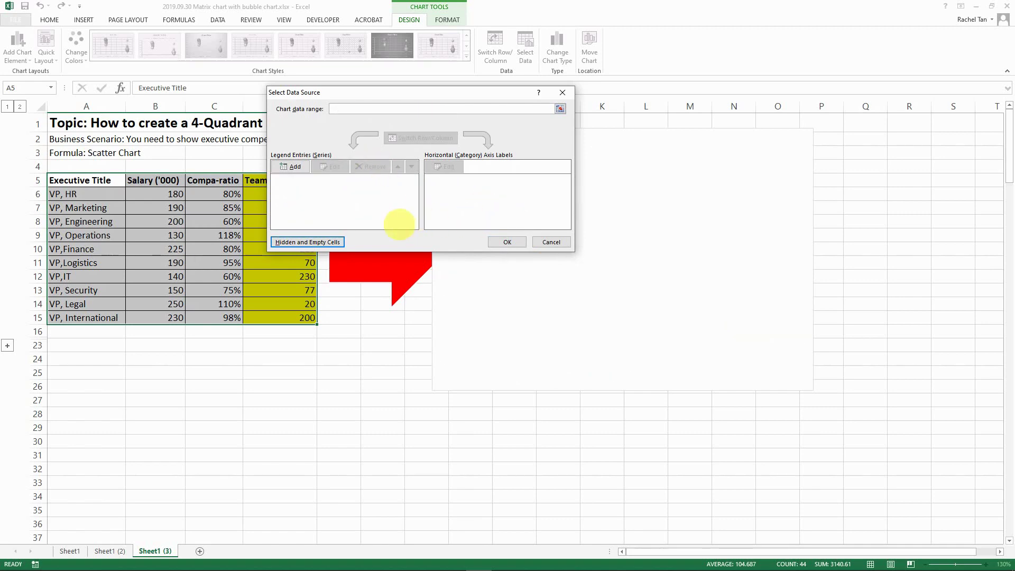
# Add series 'Executive' with X values B6:B15, Y values C6:C15 and bubble size D6:D15.
pyautogui.click(294, 166)
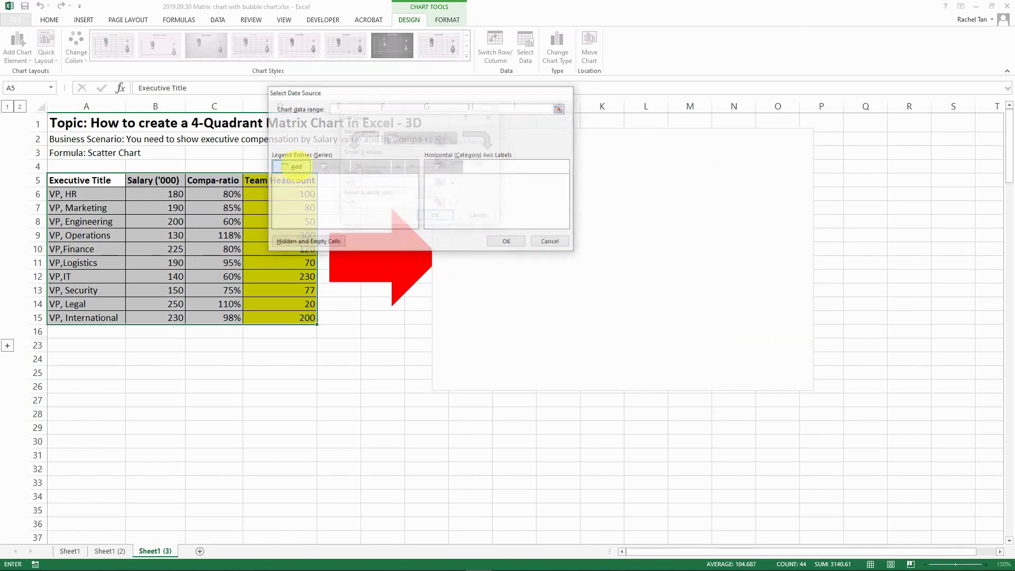
pyautogui.moveTo(389, 122); pyautogui.dragTo(395, 173)
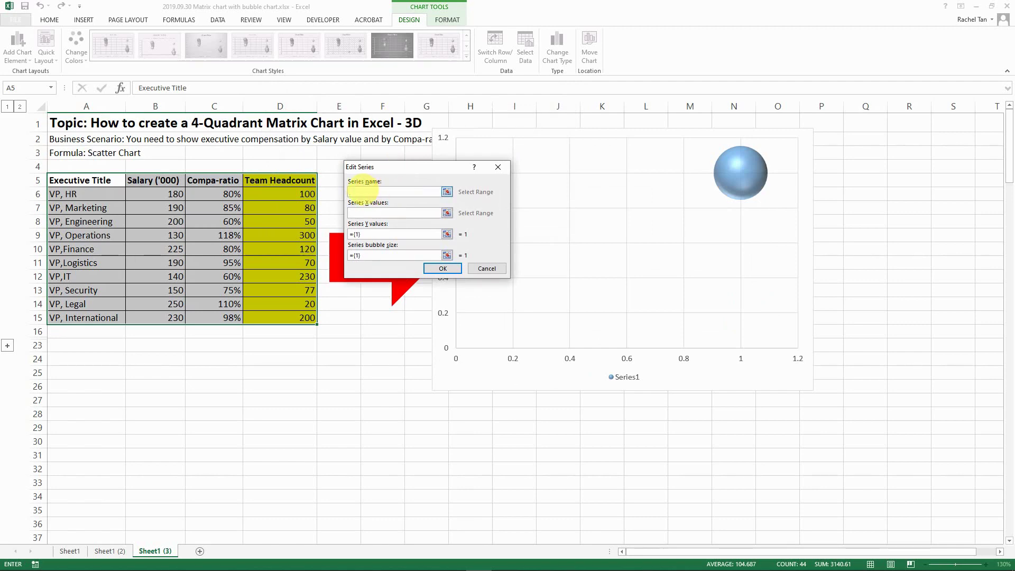
pyautogui.write('Exe')
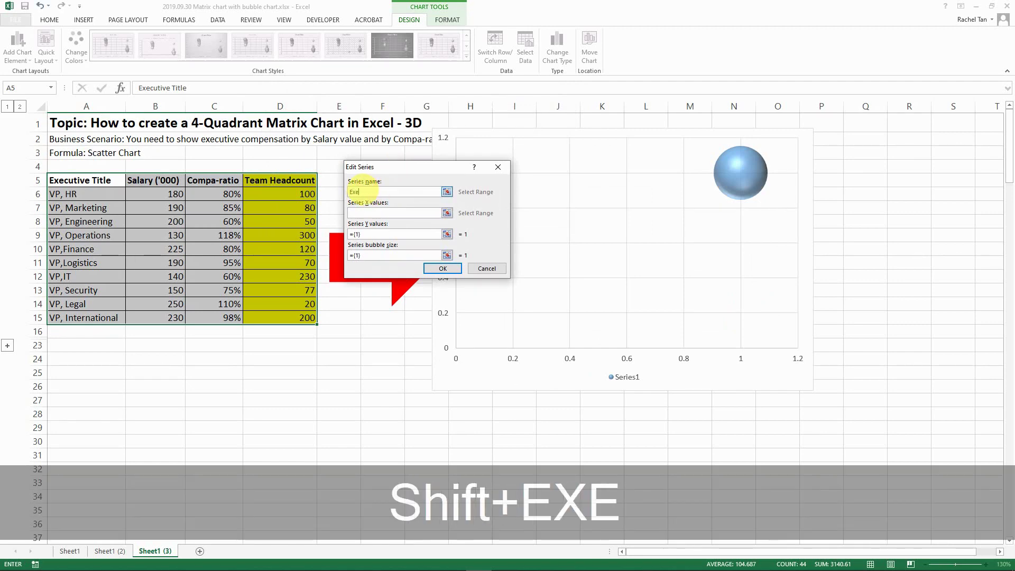
pyautogui.write('cutive')
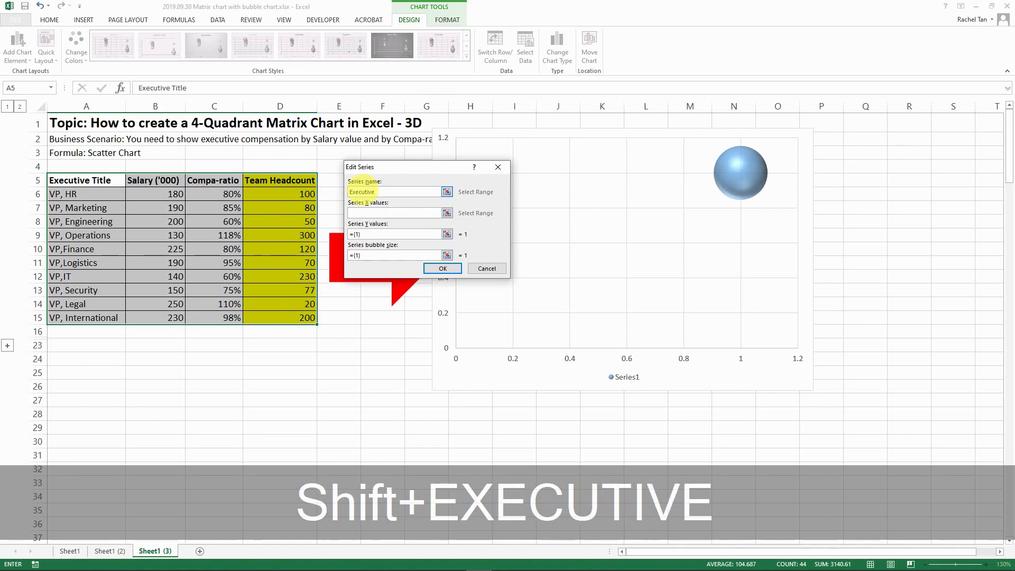
pyautogui.click(370, 212)
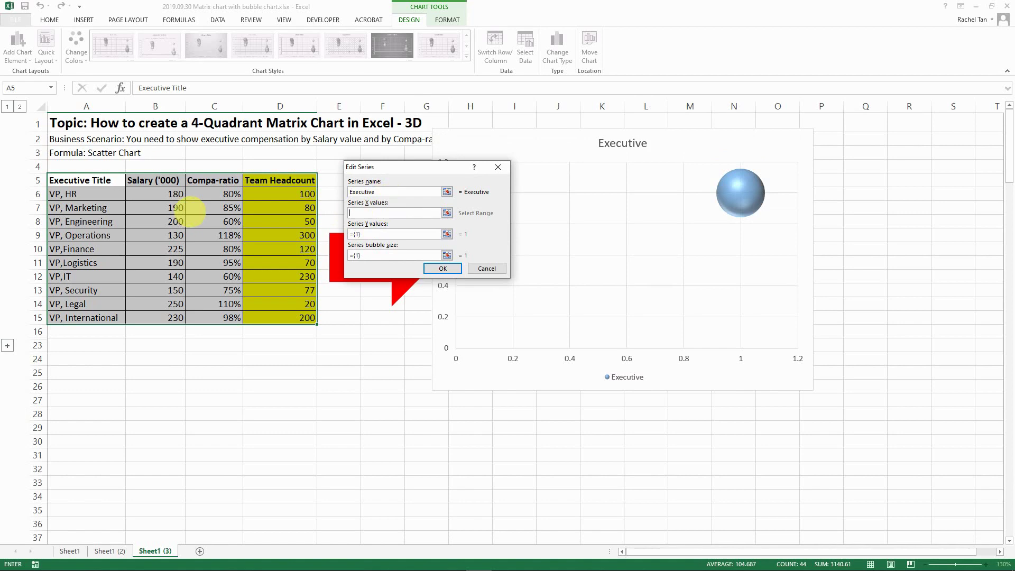
pyautogui.moveTo(156, 194); pyautogui.dragTo(150, 316)
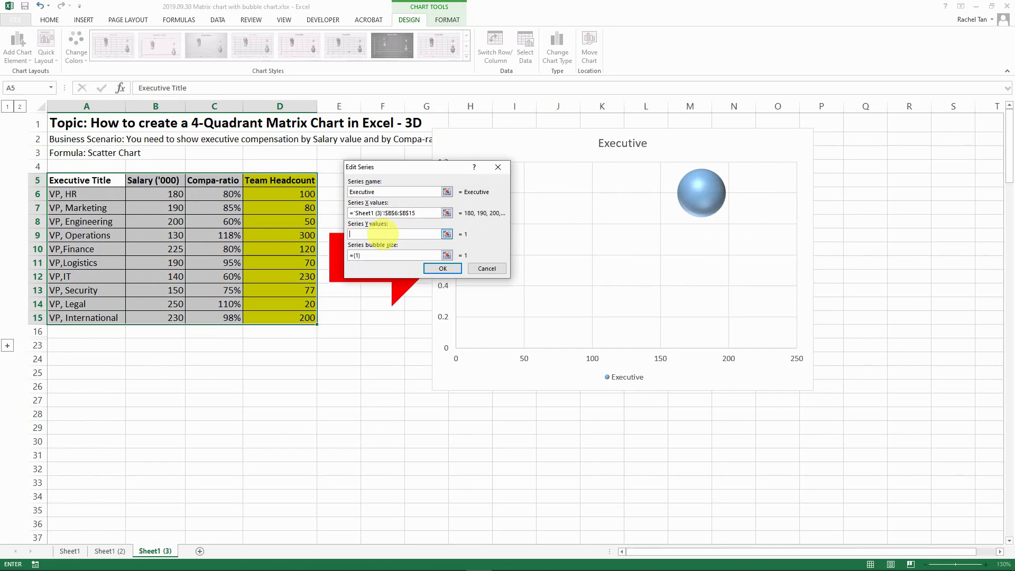
pyautogui.moveTo(222, 194); pyautogui.dragTo(228, 321)
pyautogui.click(380, 256)
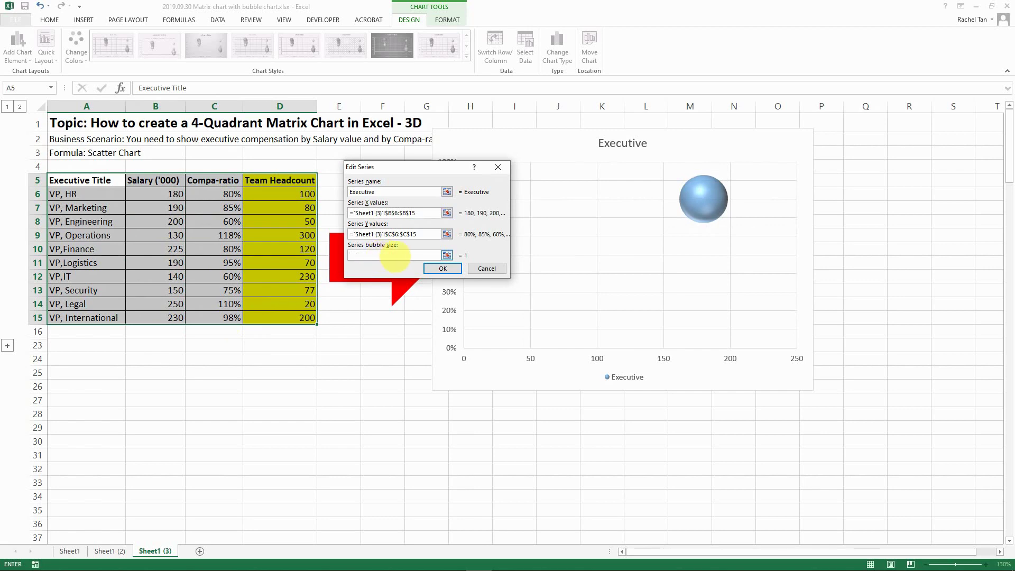
pyautogui.moveTo(263, 197); pyautogui.dragTo(261, 313)
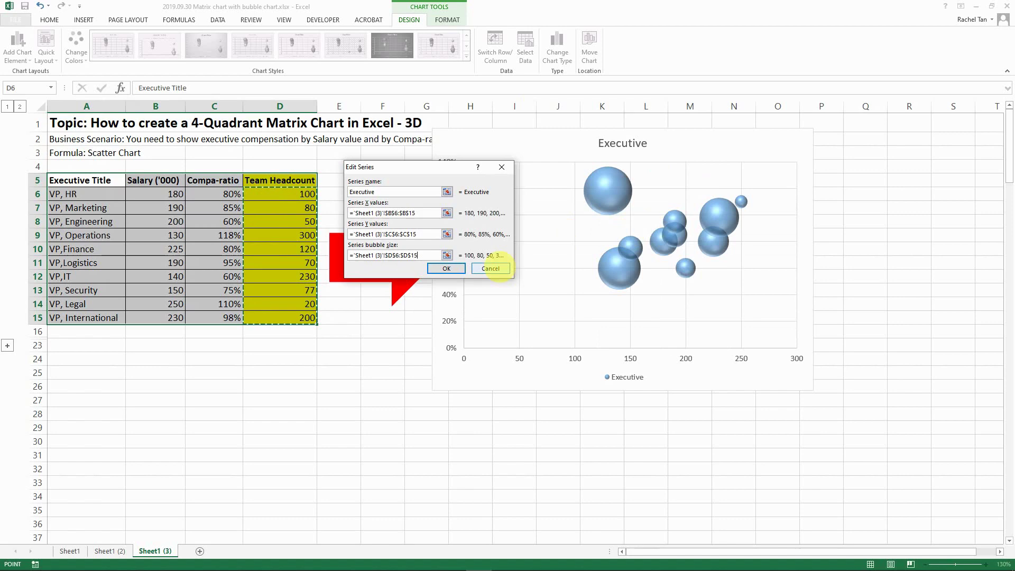
pyautogui.click(455, 268)
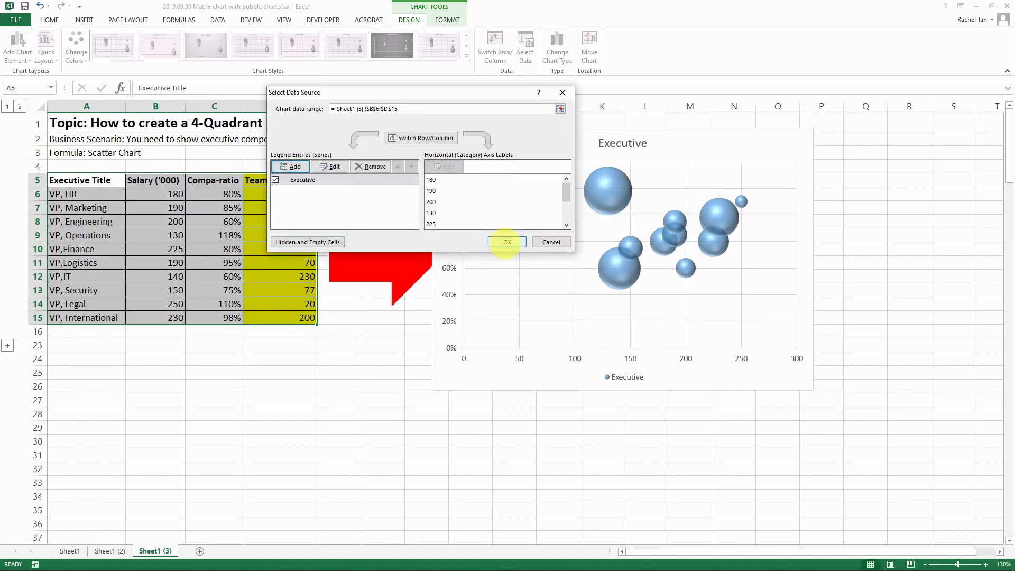
pyautogui.click(507, 242)
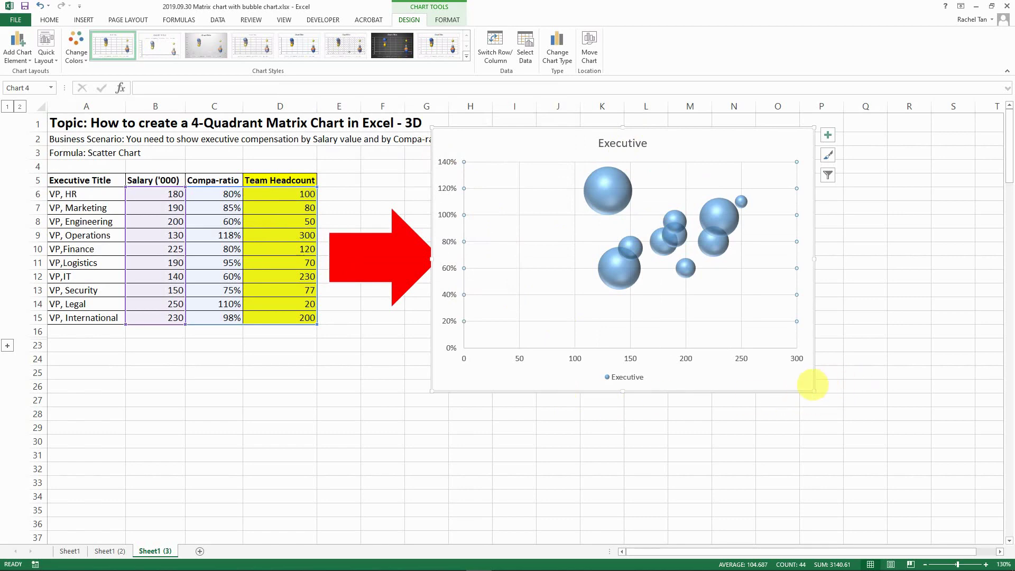
# Enlarge the bubble chart and look at the horizontal axis minimum bound setting.
pyautogui.moveTo(814, 391); pyautogui.dragTo(864, 420)
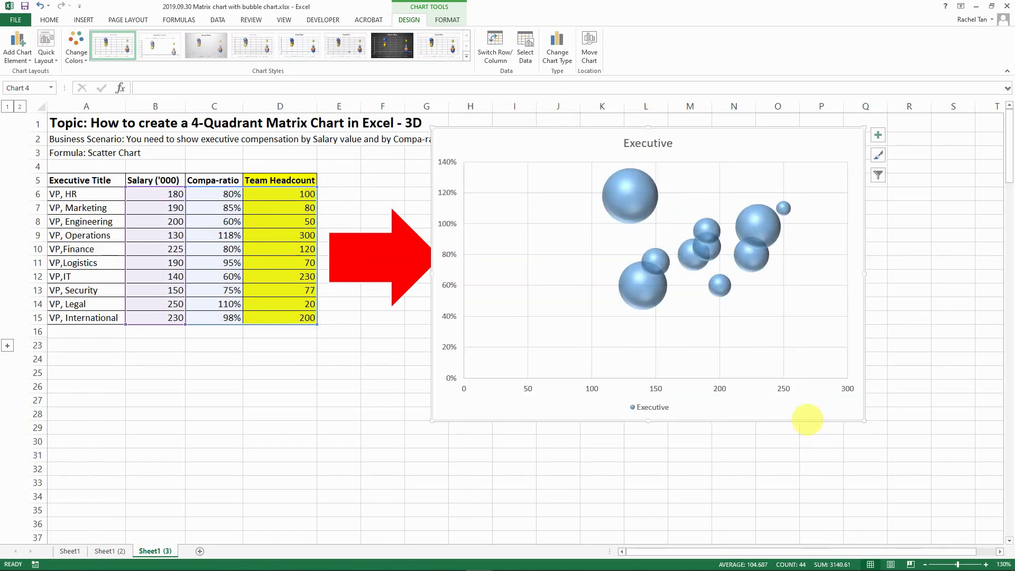
pyautogui.click(565, 374)
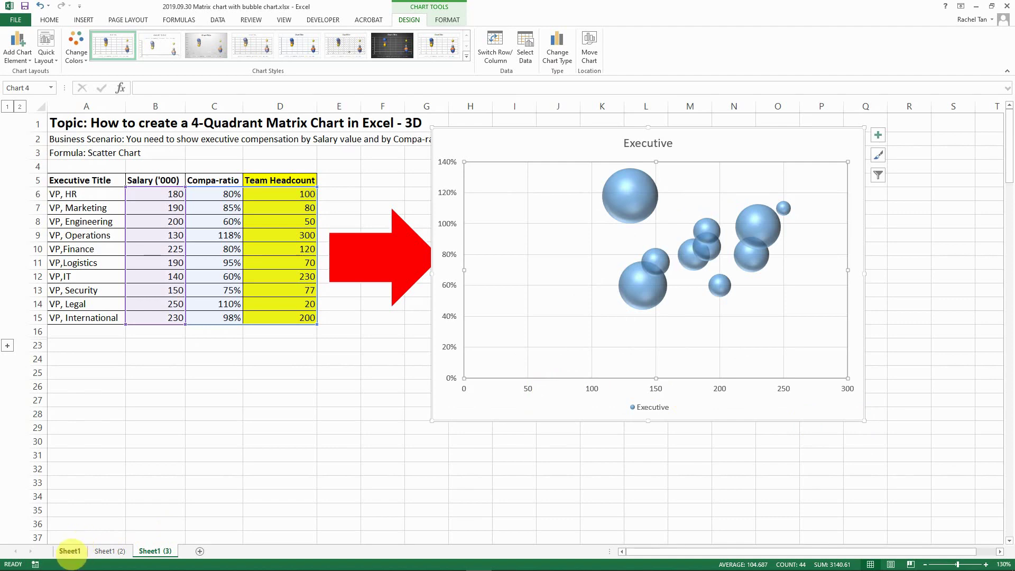
pyautogui.click(69, 551)
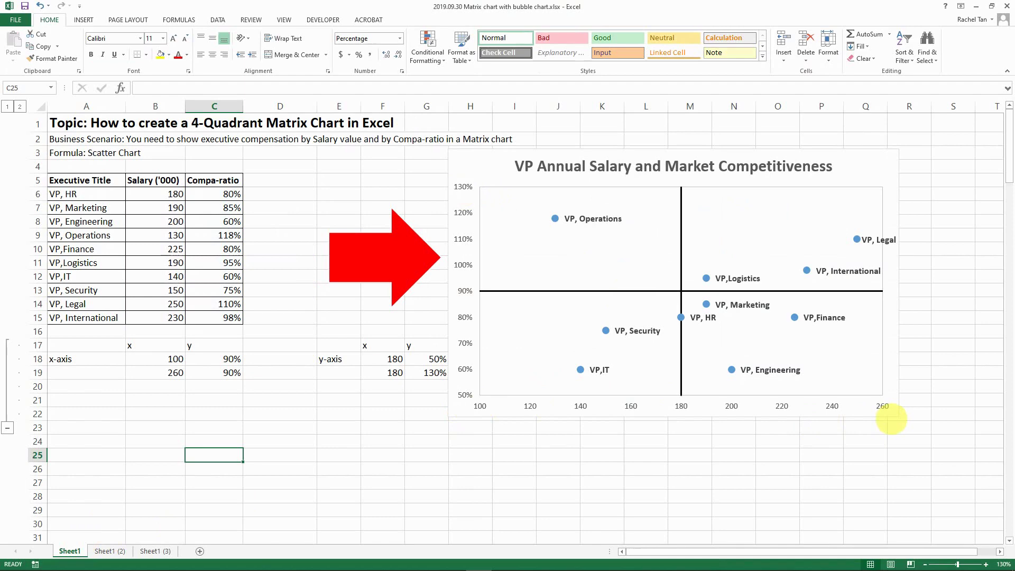
pyautogui.click(155, 551)
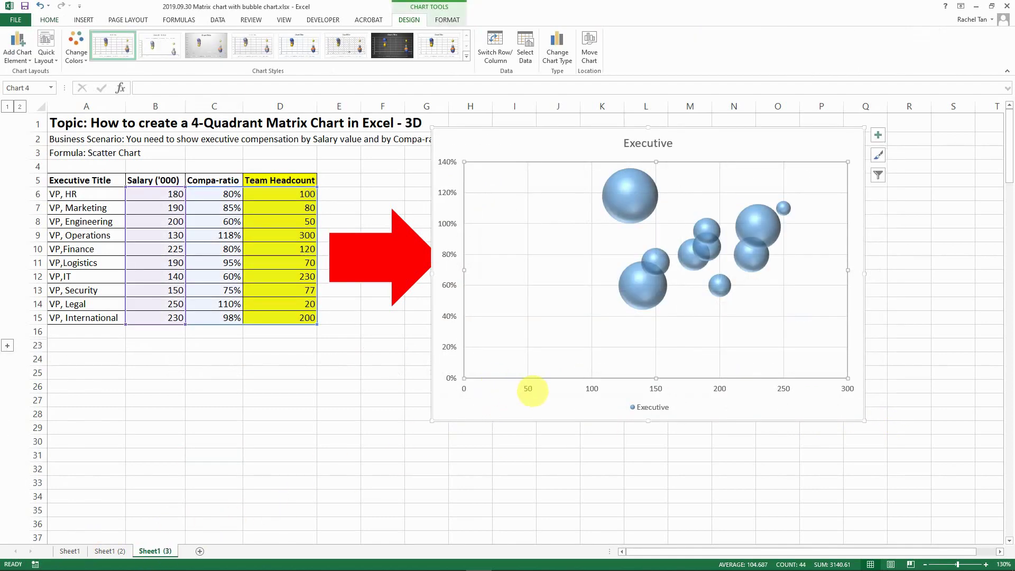
pyautogui.doubleClick(527, 388)
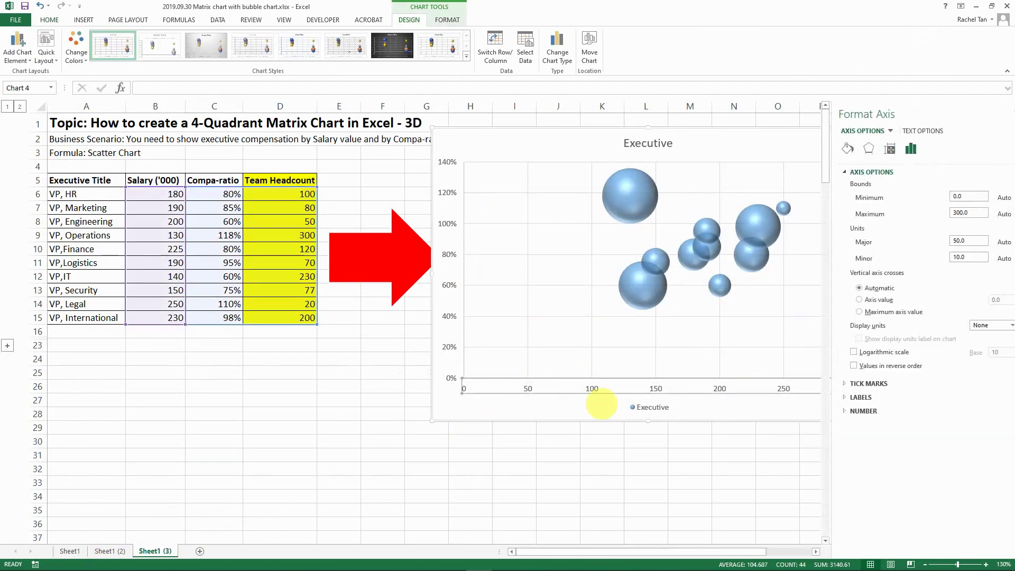
pyautogui.click(954, 196)
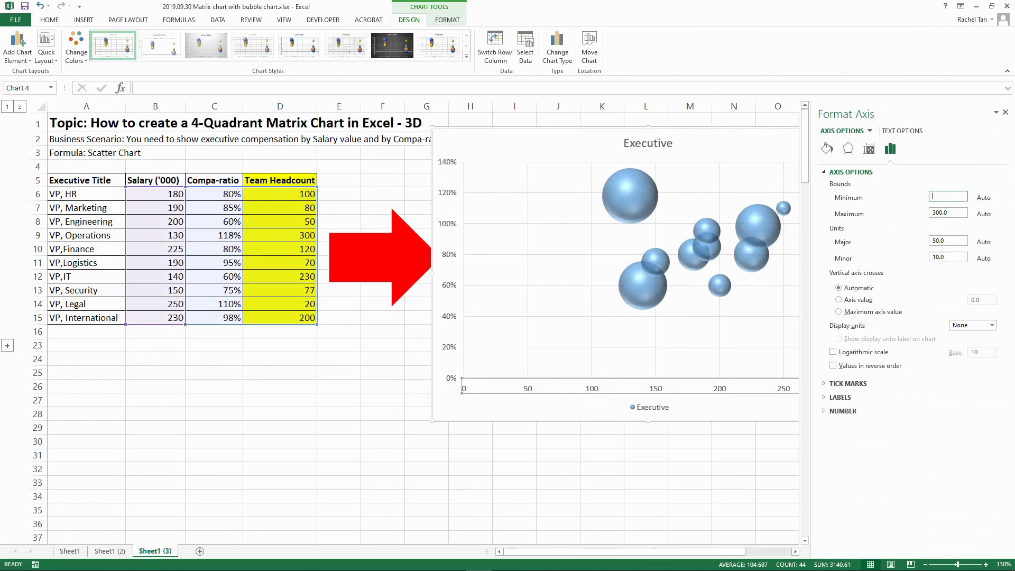
pyautogui.click(158, 428)
# Copy the x-axis and y-axis data A17:G19 from Sheet1 (2) into Sheet1 (3), unhiding rows 17–22.
pyautogui.click(106, 551)
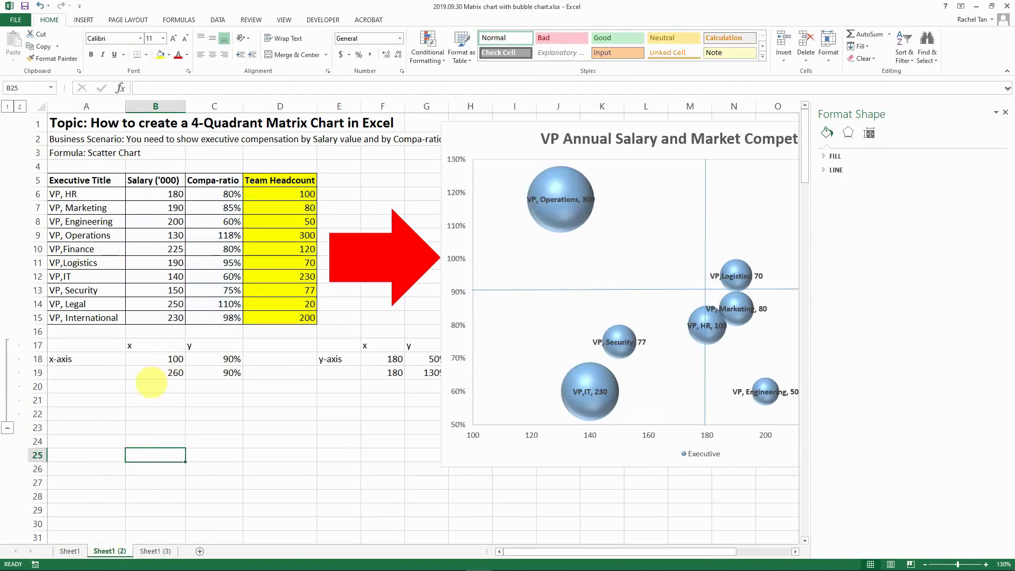
pyautogui.click(97, 345)
pyautogui.moveTo(98, 346); pyautogui.dragTo(418, 377)
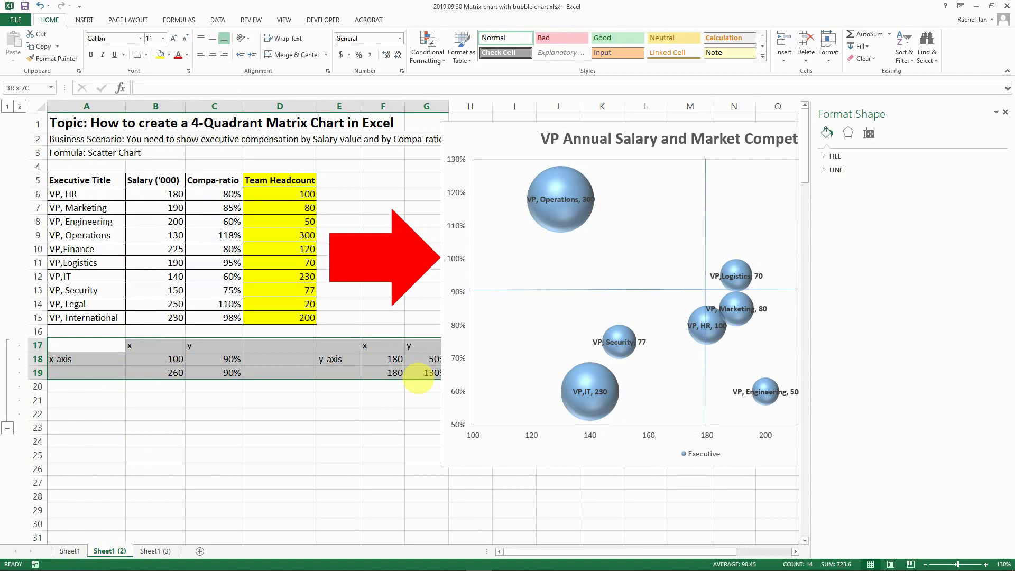
pyautogui.hotkey('ctrl', 'c')
pyautogui.click(155, 551)
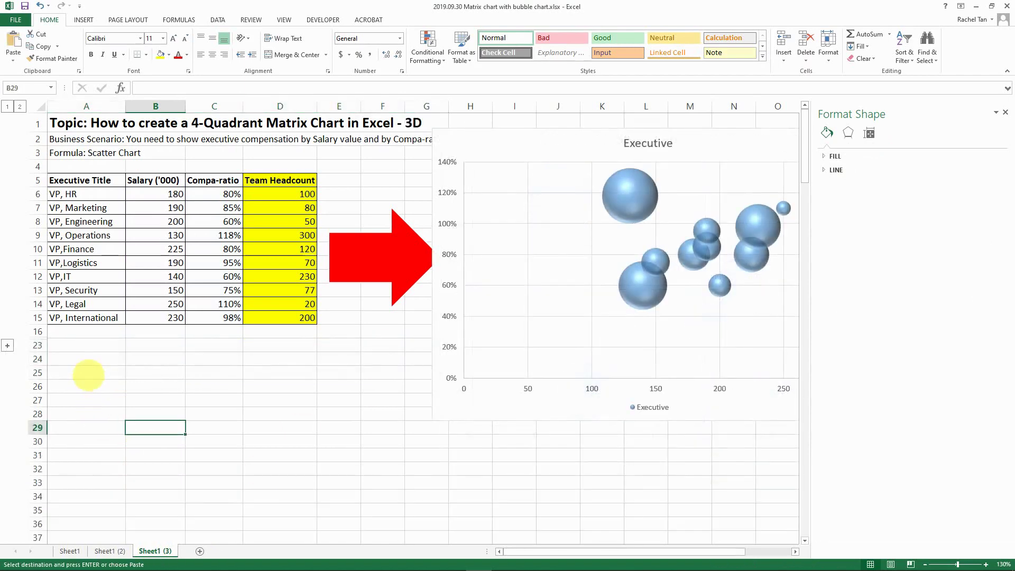
pyautogui.click(90, 348)
pyautogui.click(7, 345)
pyautogui.click(155, 359)
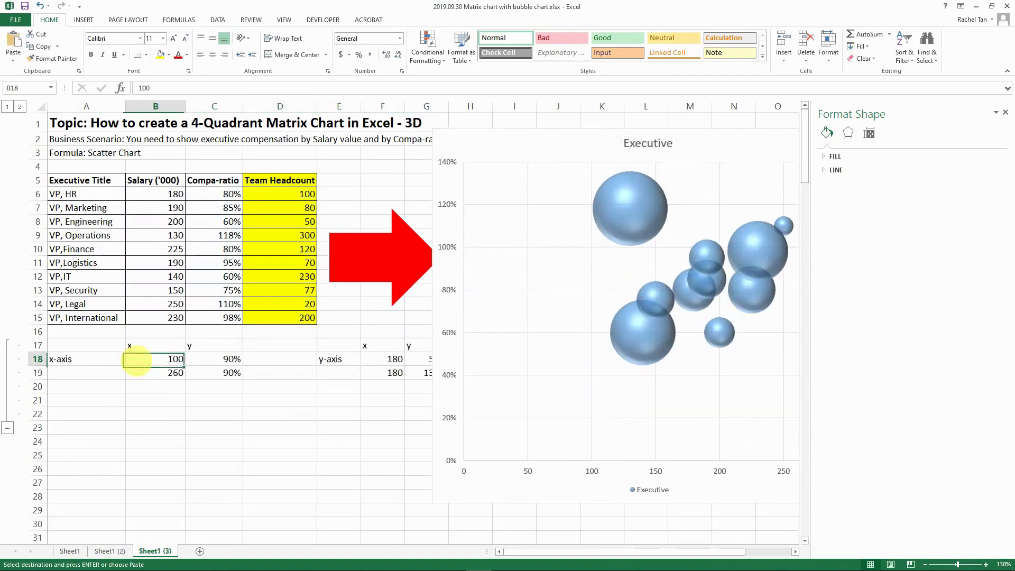
# Make the chart wider and shorter and nudge it slightly right and down.
pyautogui.click(504, 132)
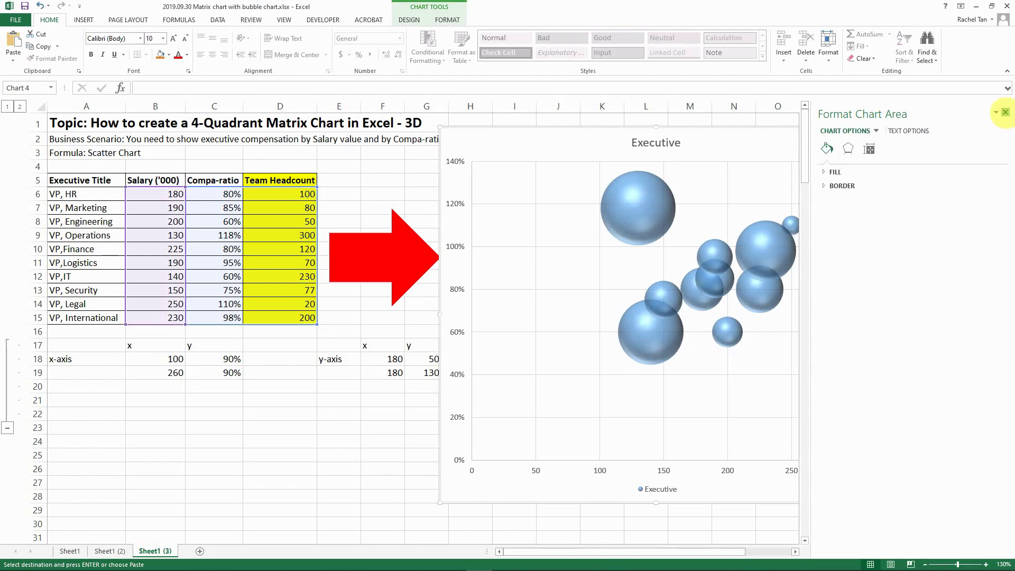
pyautogui.click(1005, 112)
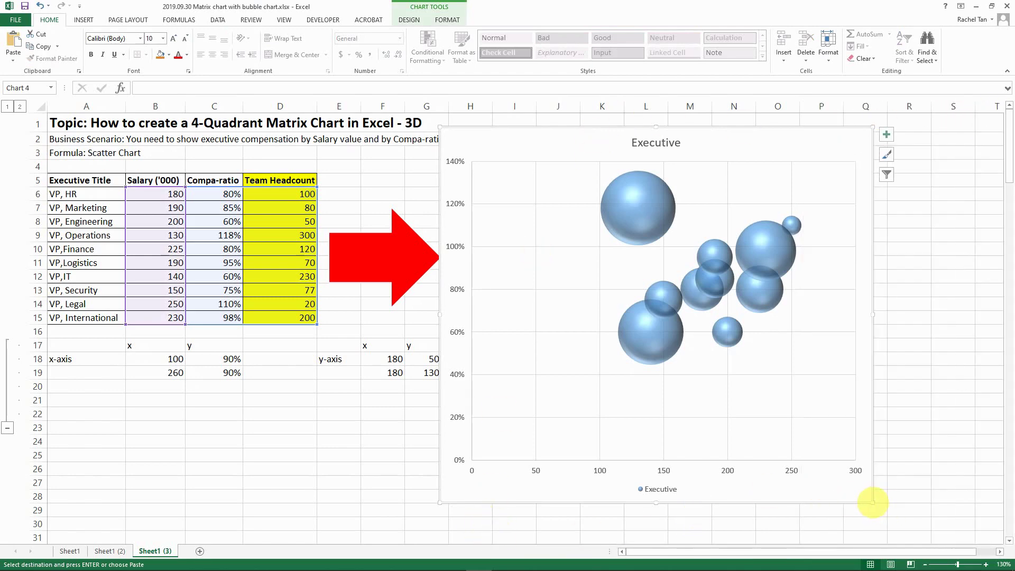
pyautogui.moveTo(873, 503); pyautogui.dragTo(895, 400)
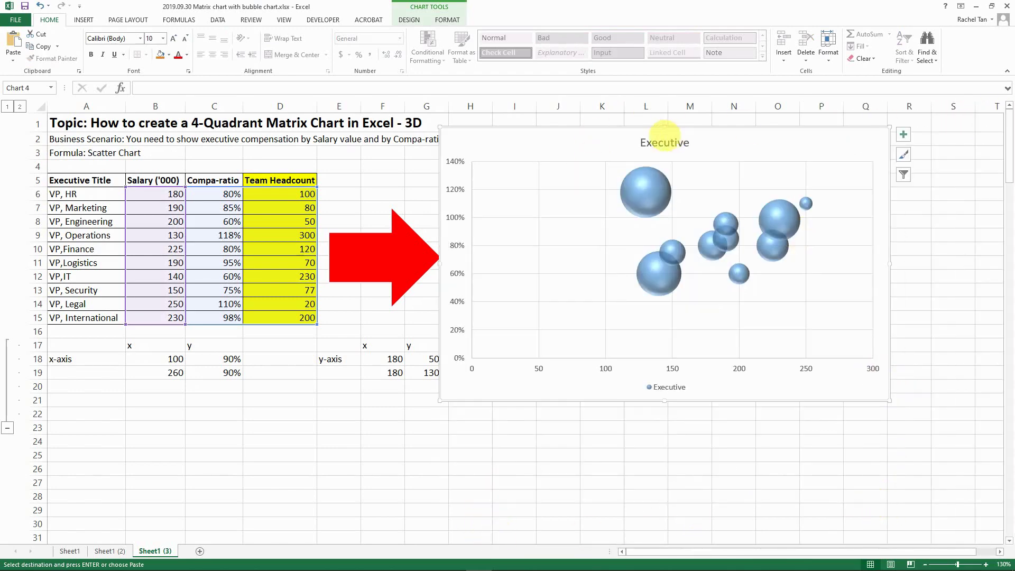
pyautogui.moveTo(579, 127); pyautogui.dragTo(598, 138)
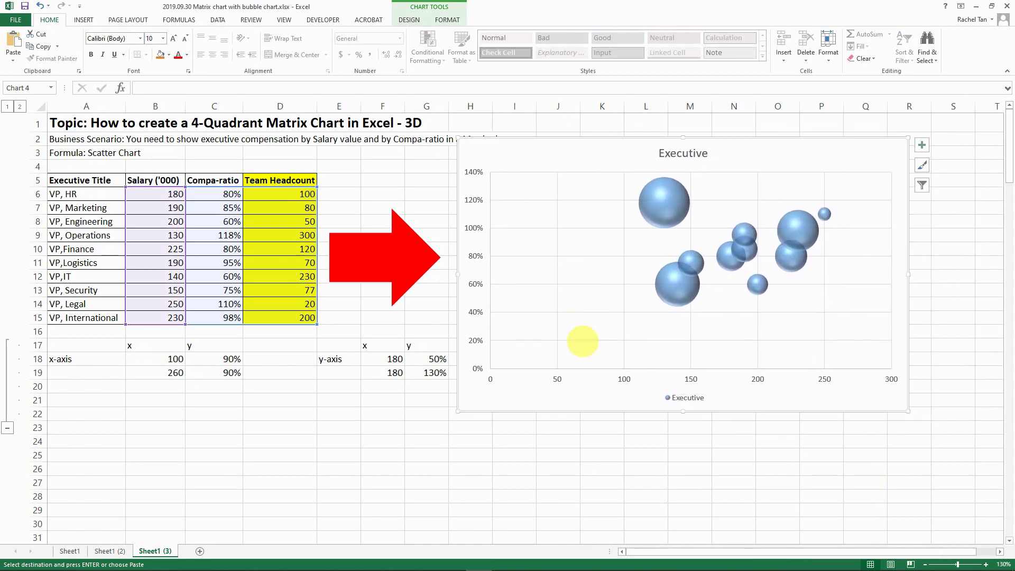
# Set the salary axis to Minimum 100 and Maximum 260, and the compa-ratio axis Minimum to 0.5.
pyautogui.doubleClick(624, 377)
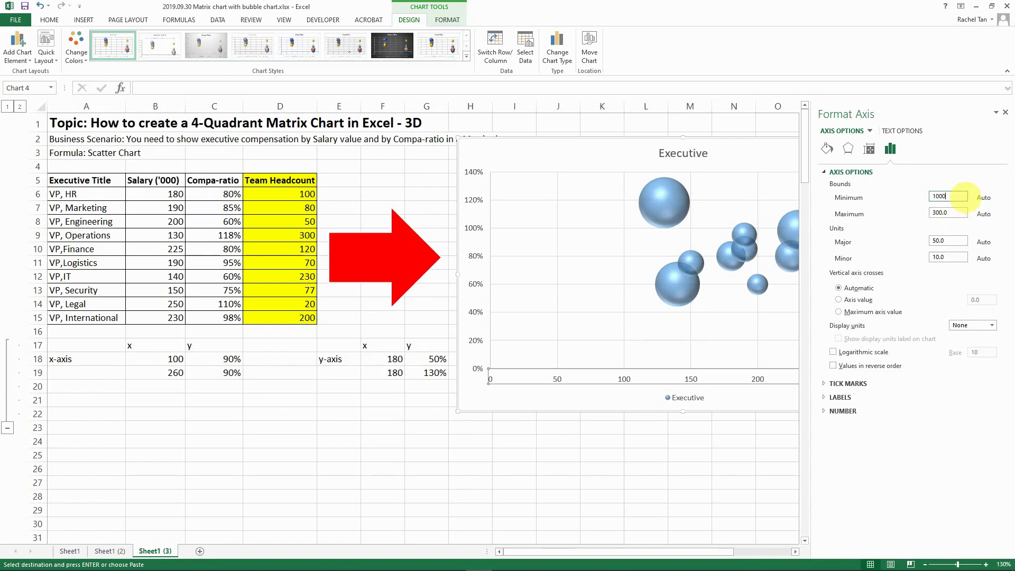
pyautogui.press('Return')
pyautogui.click(951, 214)
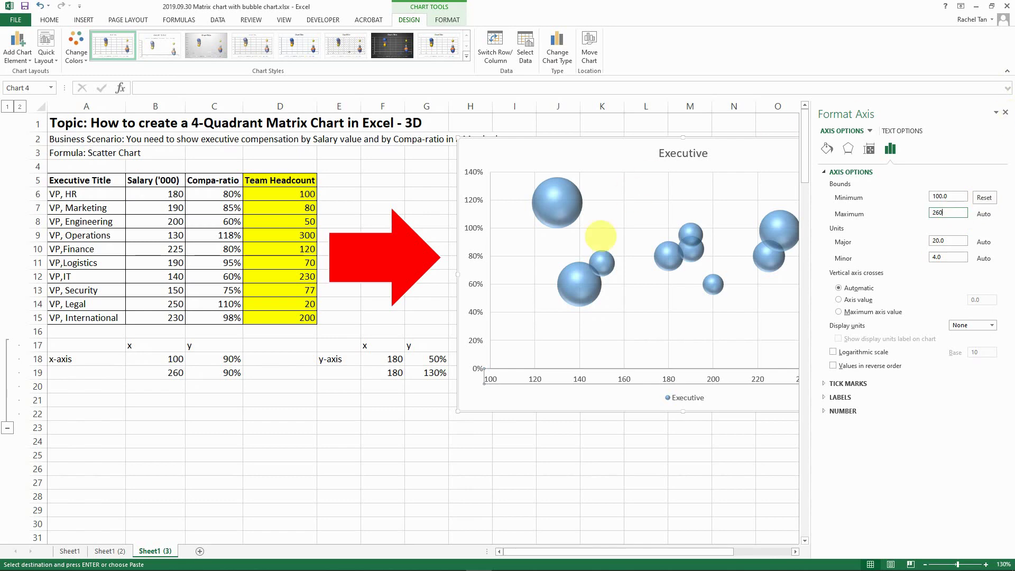
pyautogui.click(474, 256)
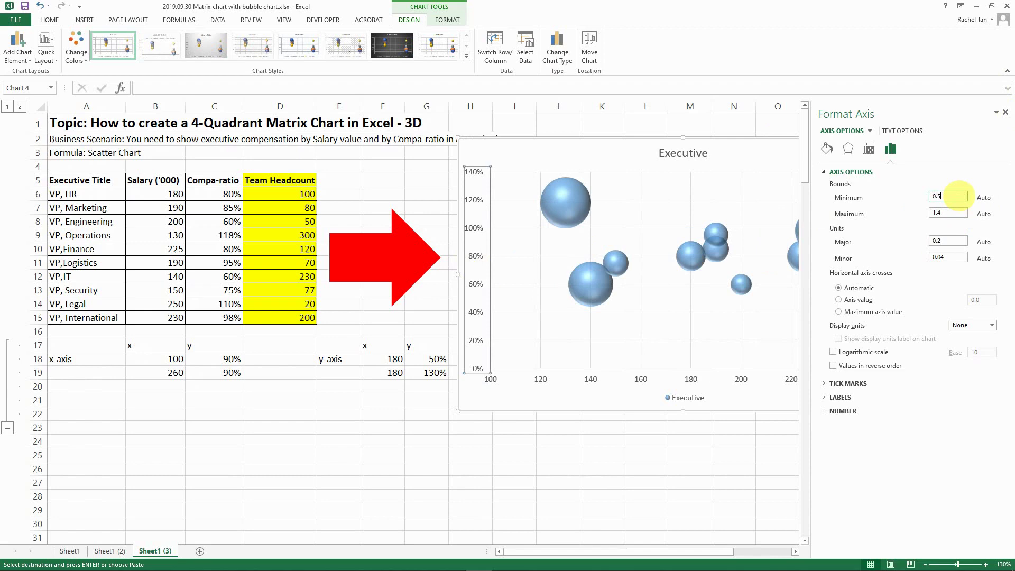
pyautogui.click(957, 195)
pyautogui.write('0.5')
pyautogui.click(942, 212)
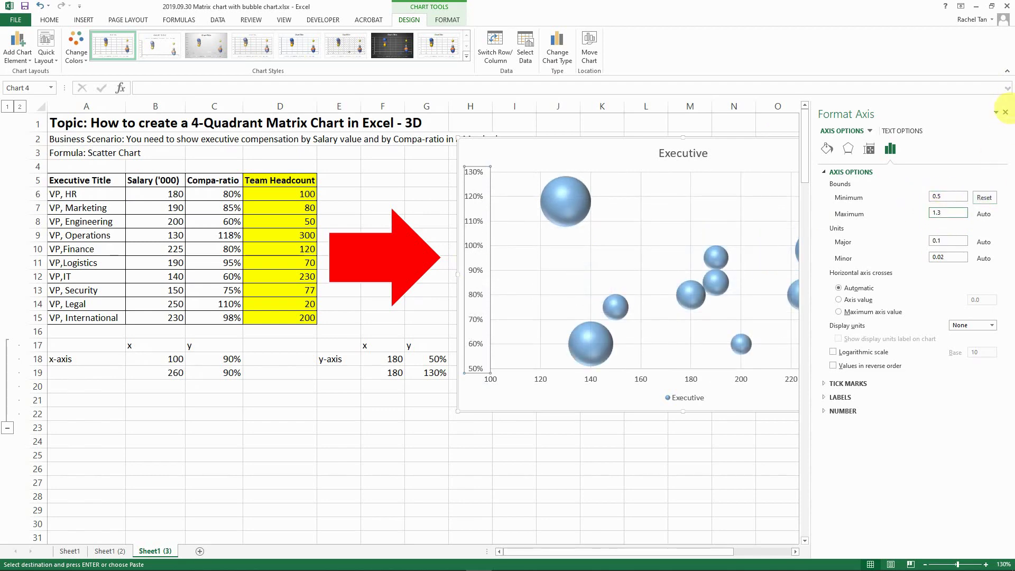
pyautogui.click(1005, 112)
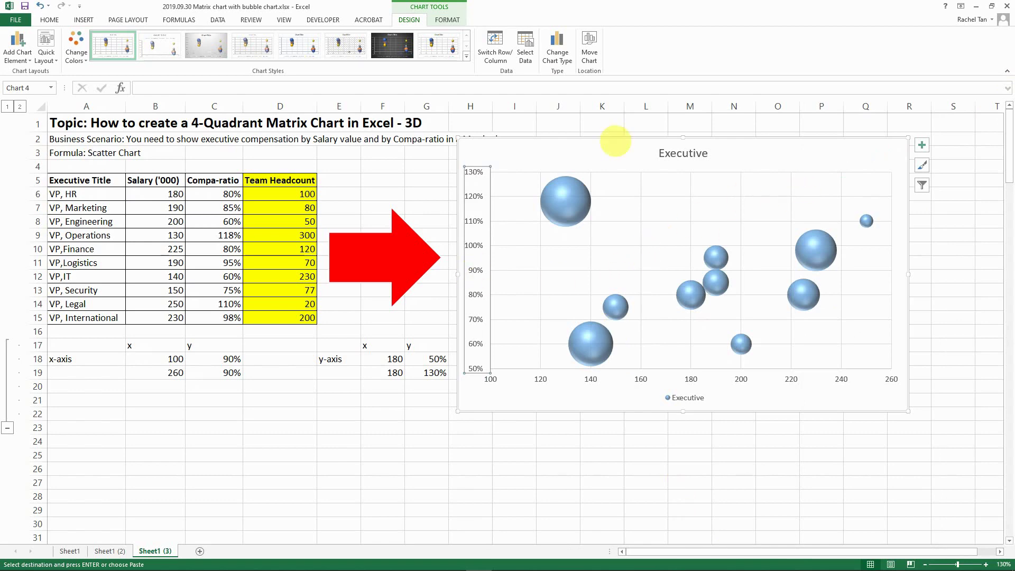
pyautogui.click(872, 441)
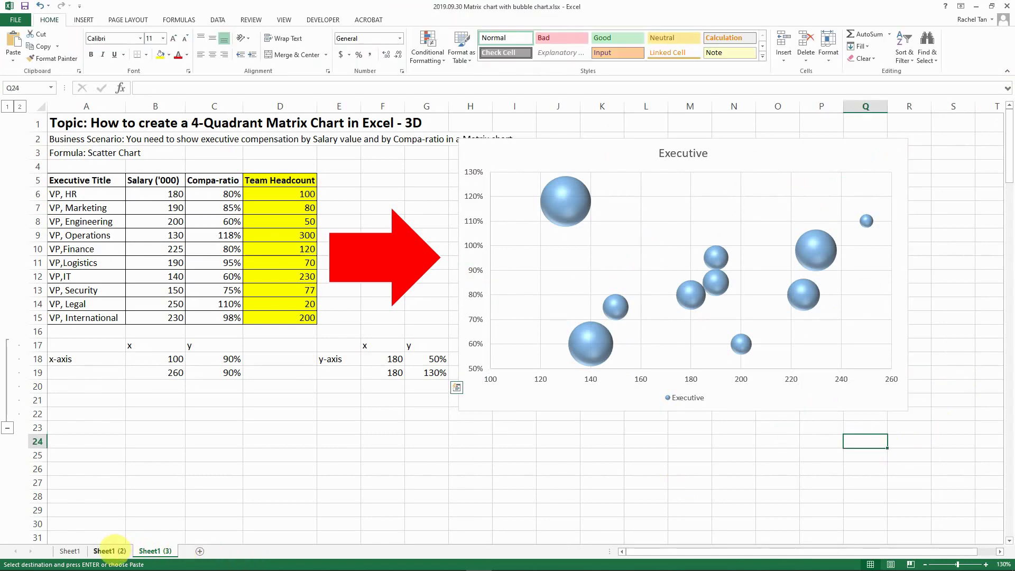
pyautogui.click(109, 551)
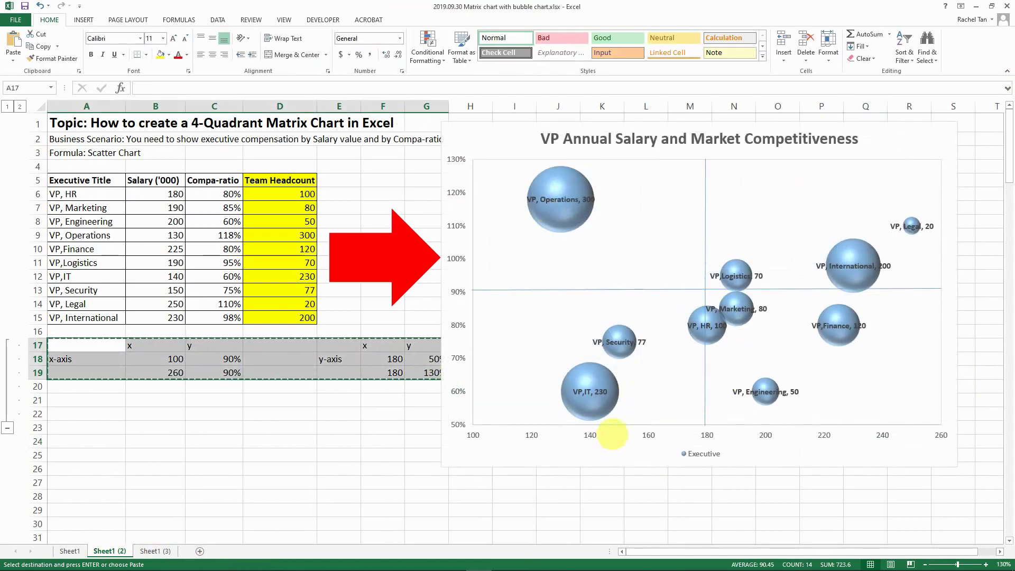
pyautogui.click(155, 551)
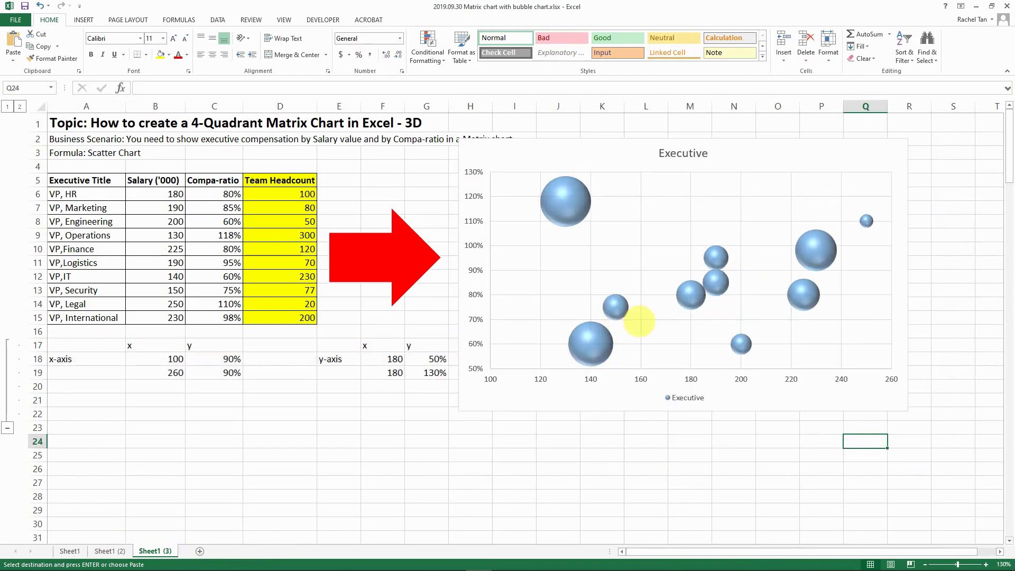
pyautogui.press('Escape')
pyautogui.click(74, 304)
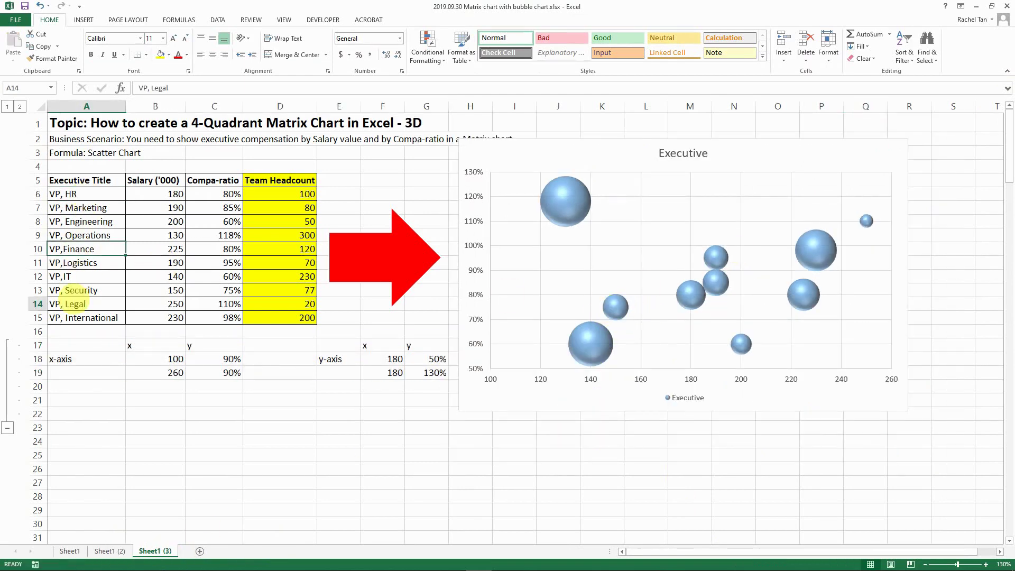
pyautogui.moveTo(614, 307)
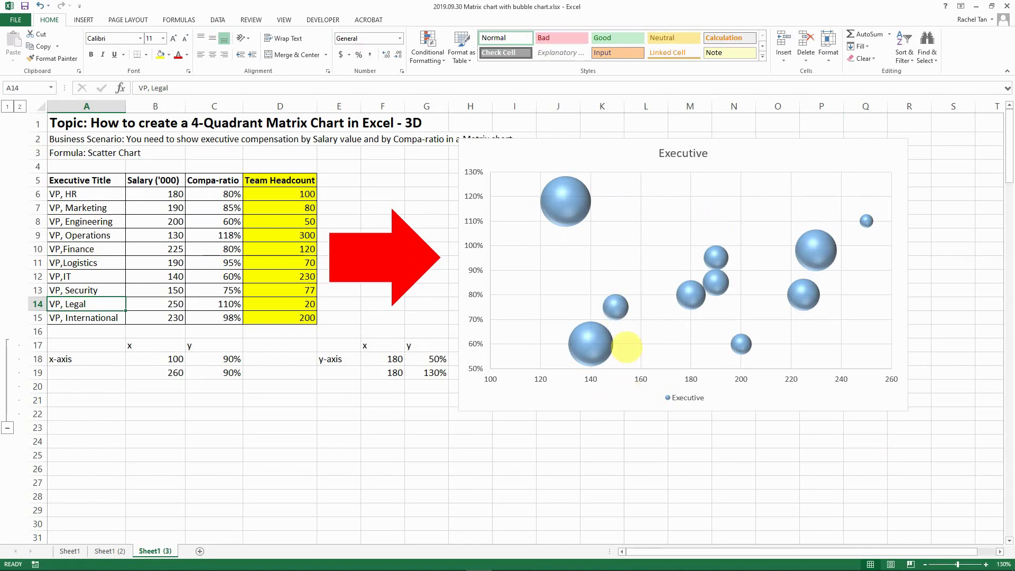
pyautogui.click(615, 308)
# Add data labels to the bubble series and try out the label formatting options.
pyautogui.rightClick(615, 308)
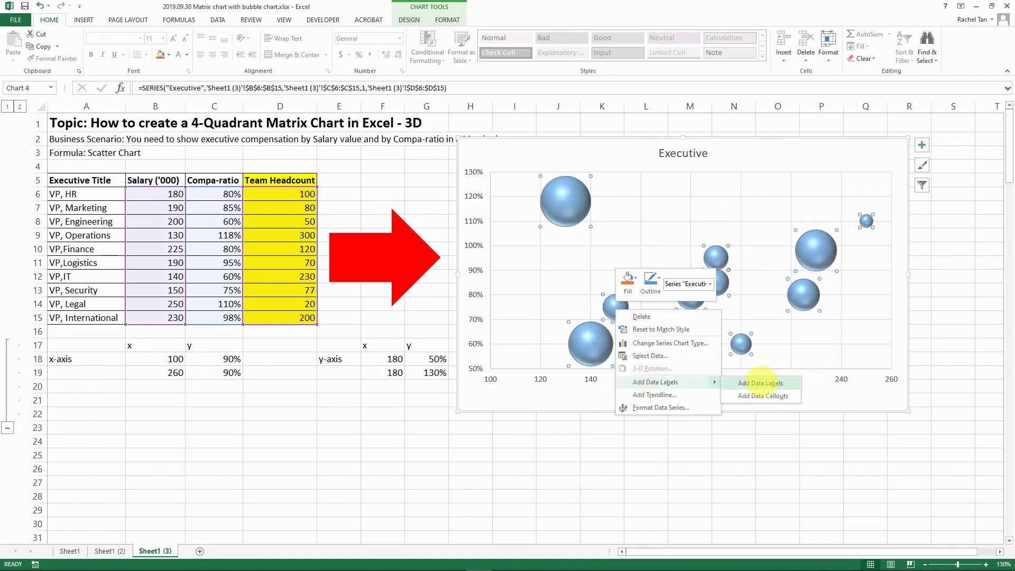
pyautogui.click(761, 382)
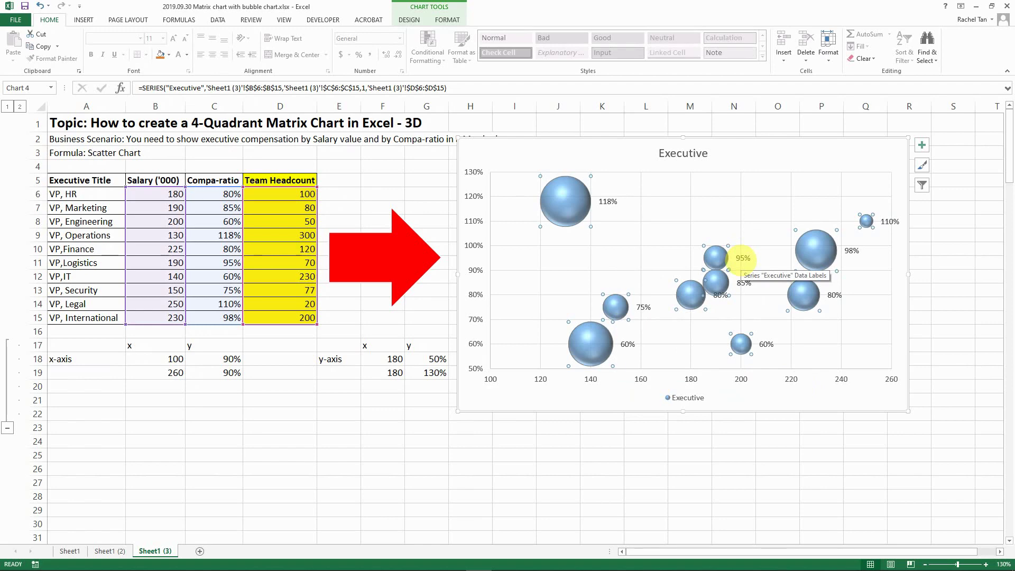
pyautogui.click(742, 258)
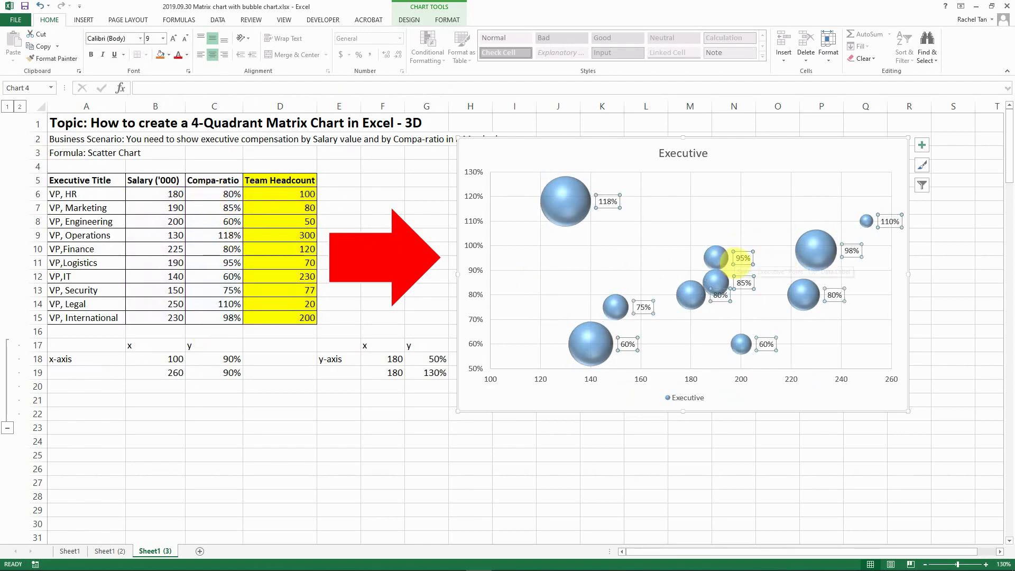
pyautogui.rightClick(741, 258)
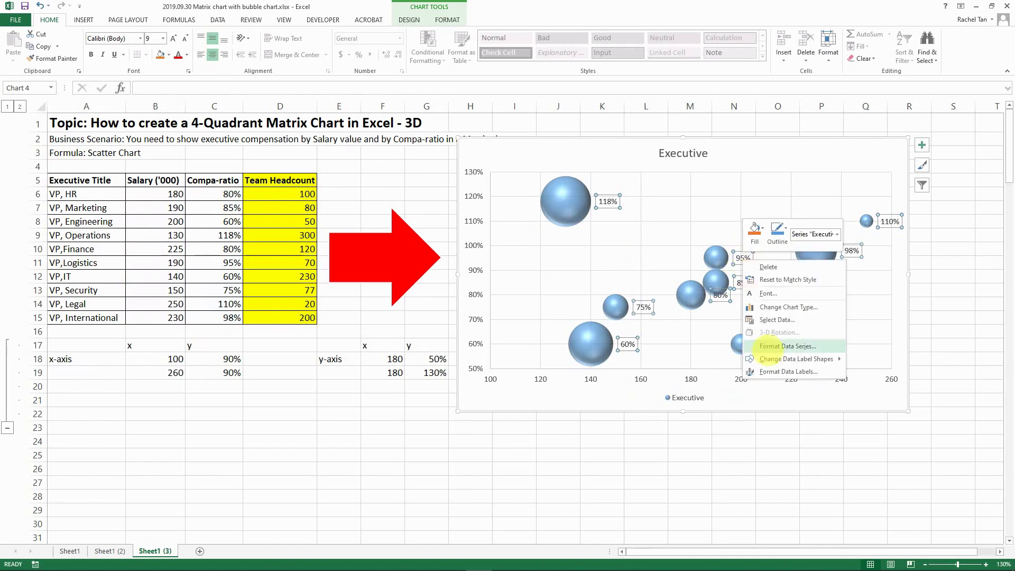
pyautogui.moveTo(772, 361)
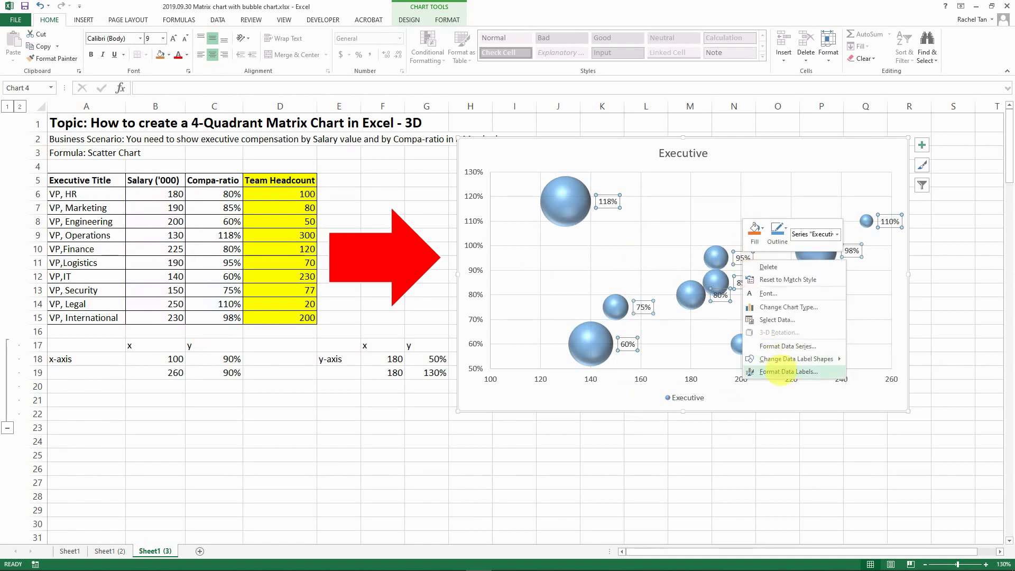
pyautogui.click(782, 372)
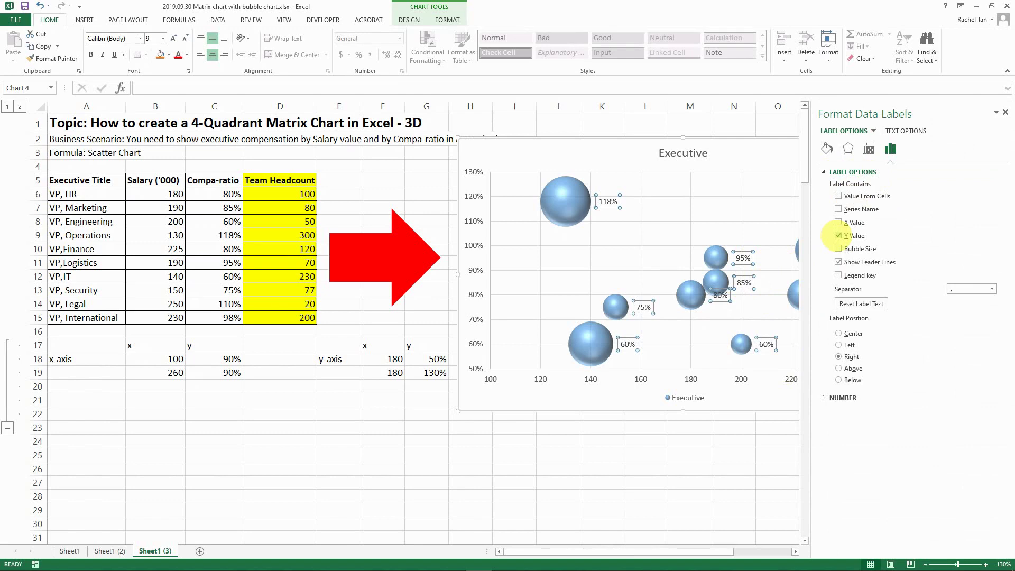
pyautogui.click(838, 235)
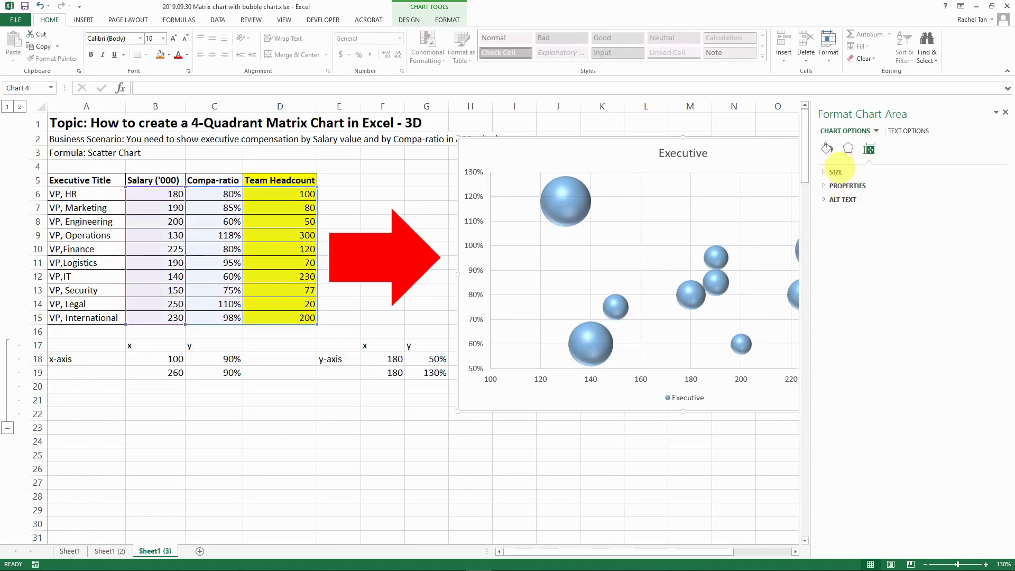
pyautogui.click(836, 172)
pyautogui.click(905, 131)
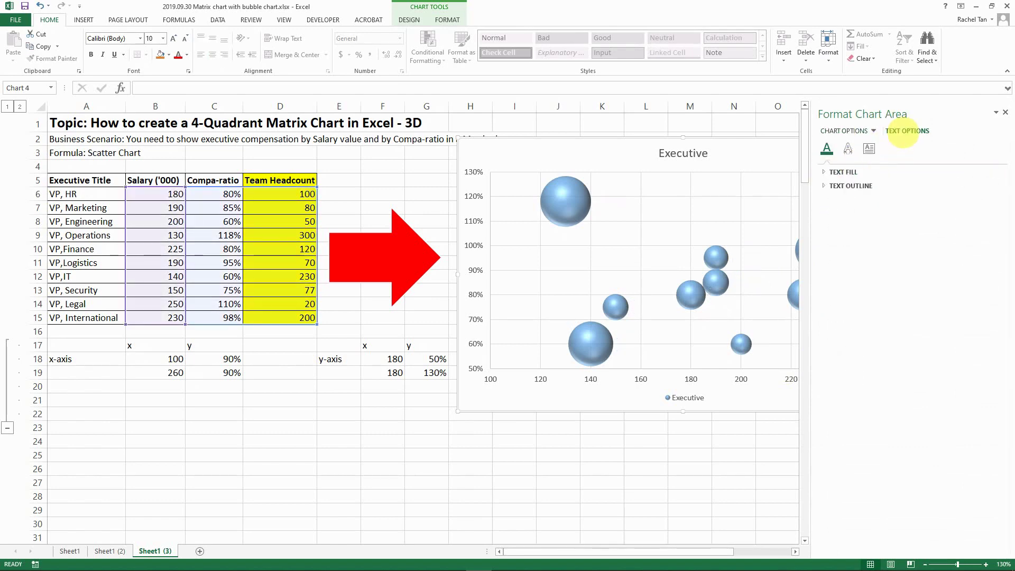
pyautogui.click(825, 172)
pyautogui.click(868, 148)
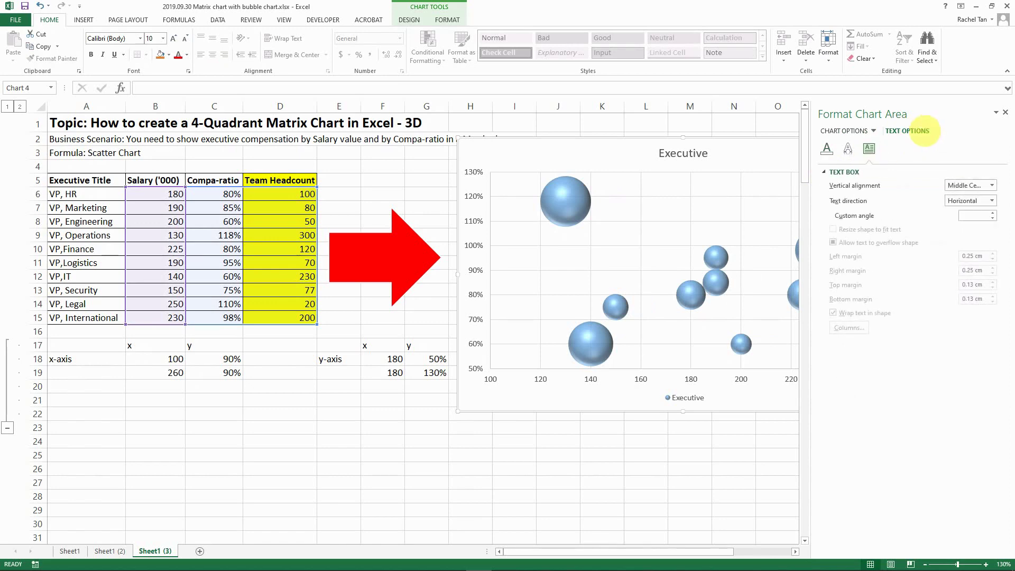
pyautogui.click(720, 222)
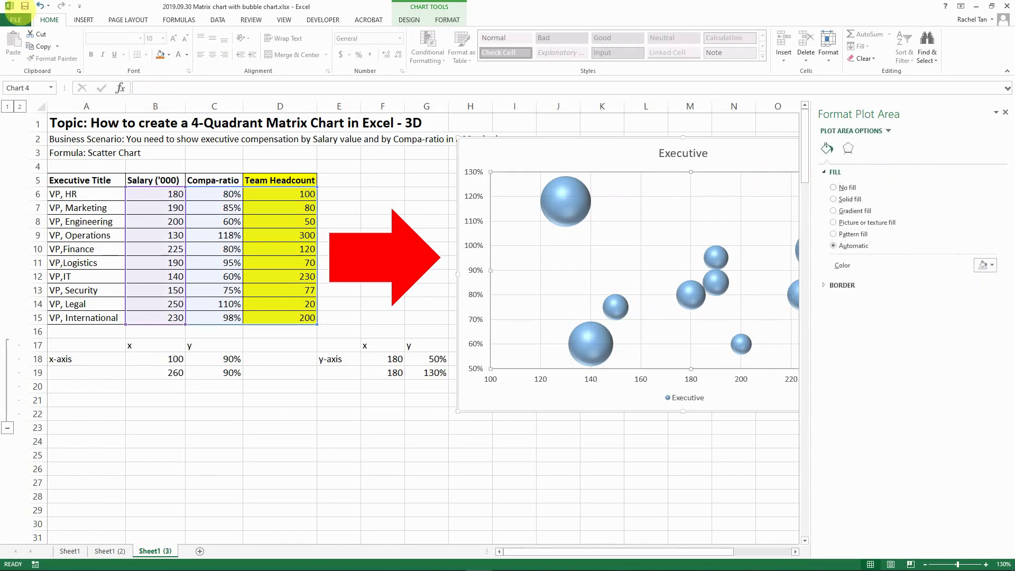
pyautogui.click(40, 6)
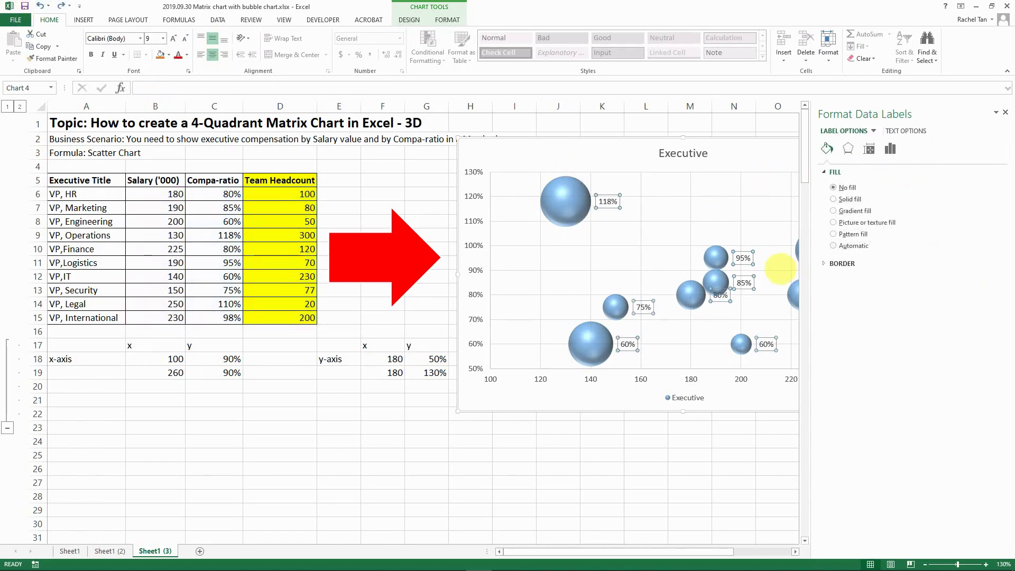
# Make the labels show titles from A6:A15 plus bubble size, without the Y value.
pyautogui.rightClick(742, 258)
pyautogui.click(792, 369)
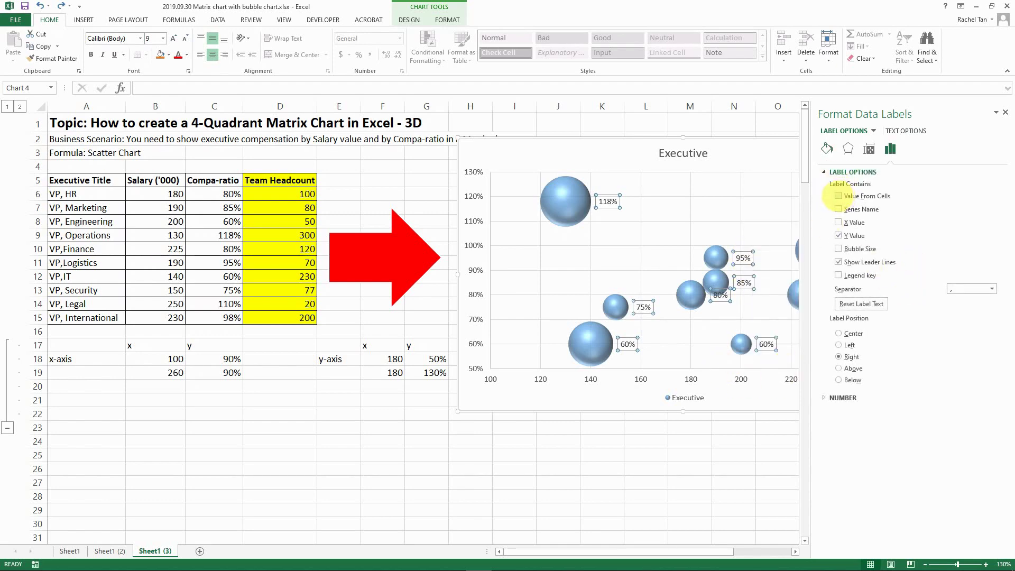
pyautogui.click(839, 196)
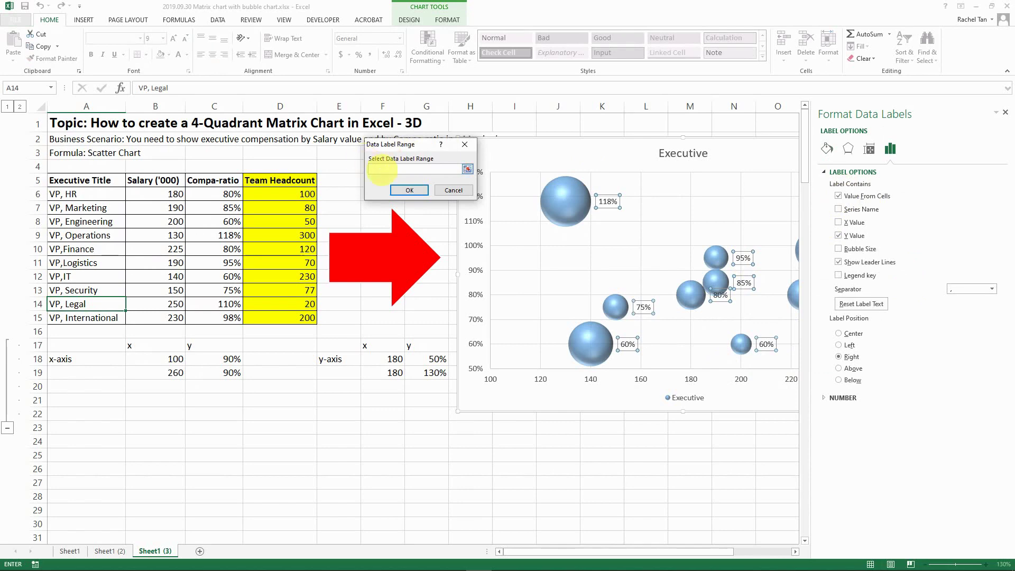
pyautogui.moveTo(84, 194); pyautogui.dragTo(90, 317)
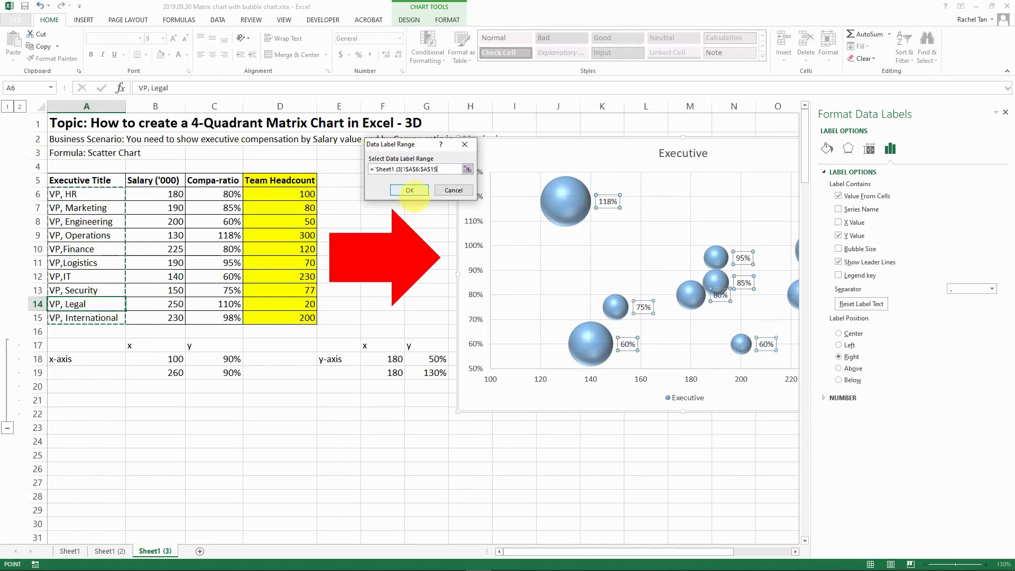
pyautogui.click(409, 190)
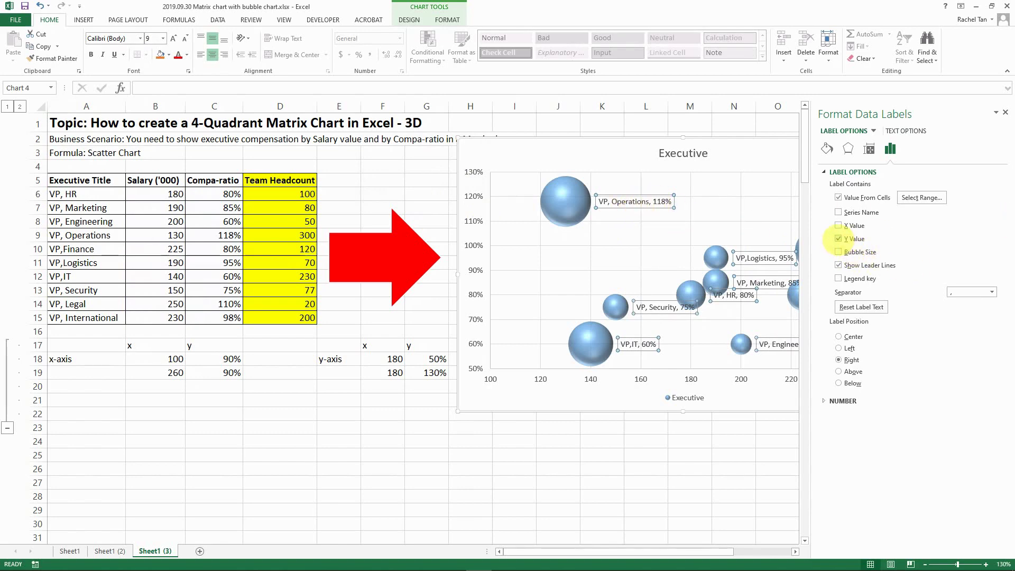
pyautogui.click(837, 238)
pyautogui.click(838, 252)
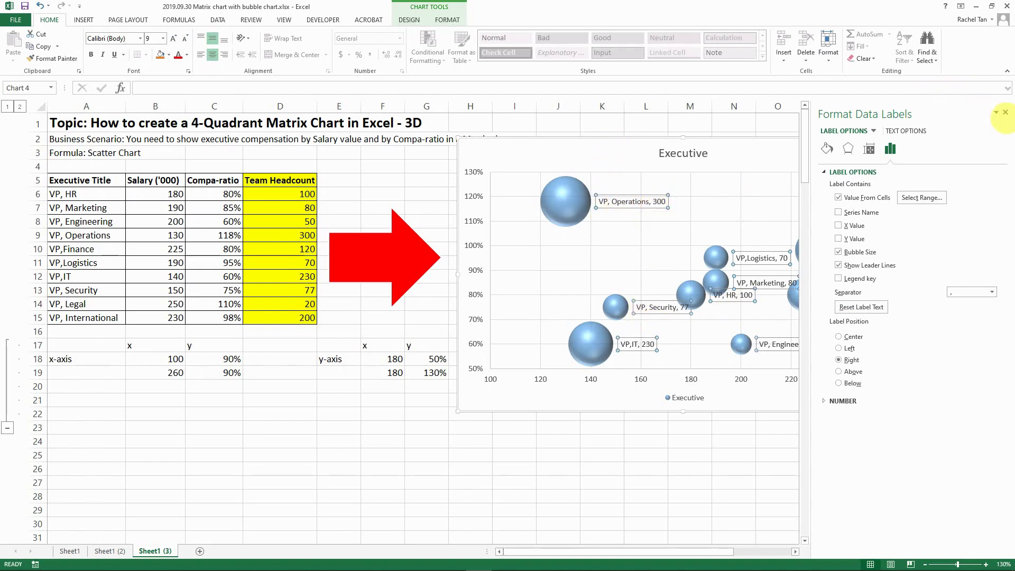
# Make the data labels bold at size 10 and set their position to Center.
pyautogui.moveTo(999, 113); pyautogui.dragTo(1000, 114)
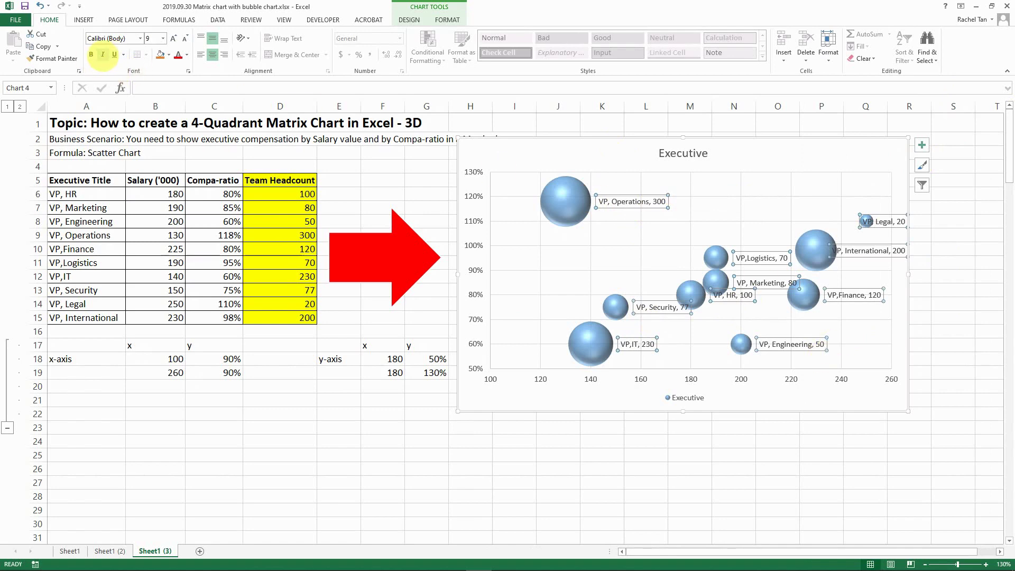
pyautogui.click(91, 54)
pyautogui.click(173, 38)
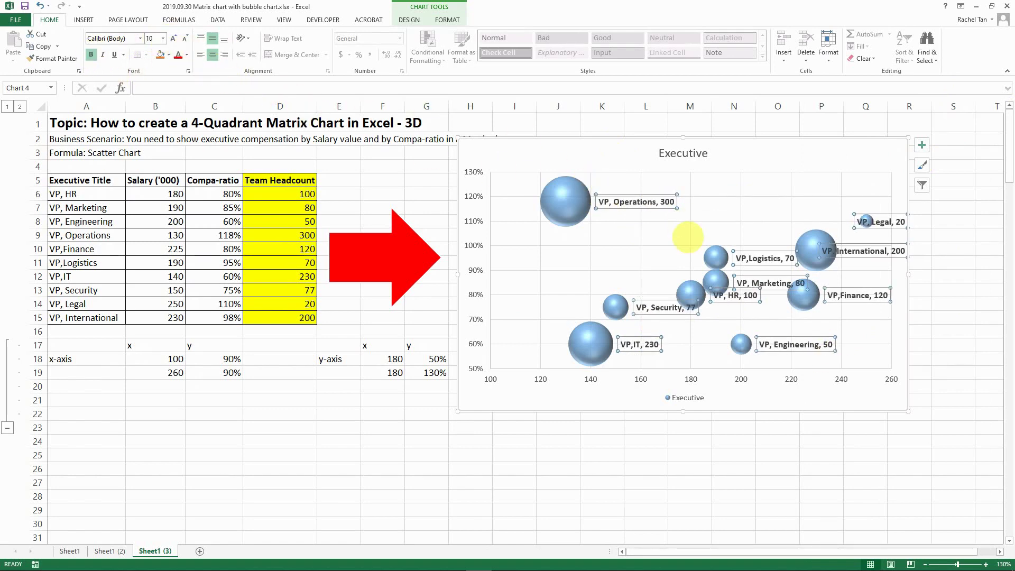
pyautogui.rightClick(618, 200)
pyautogui.click(656, 295)
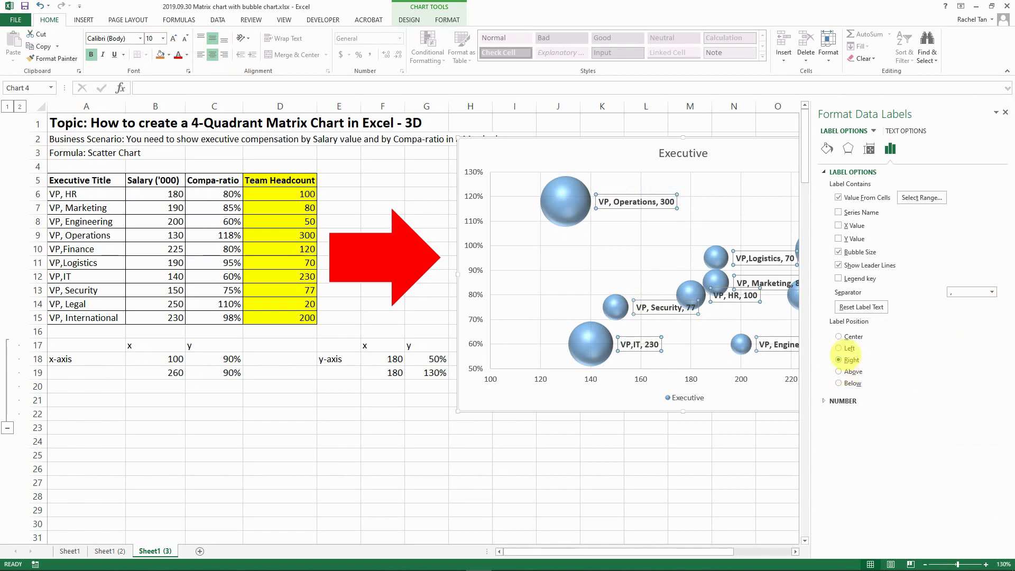
pyautogui.click(849, 336)
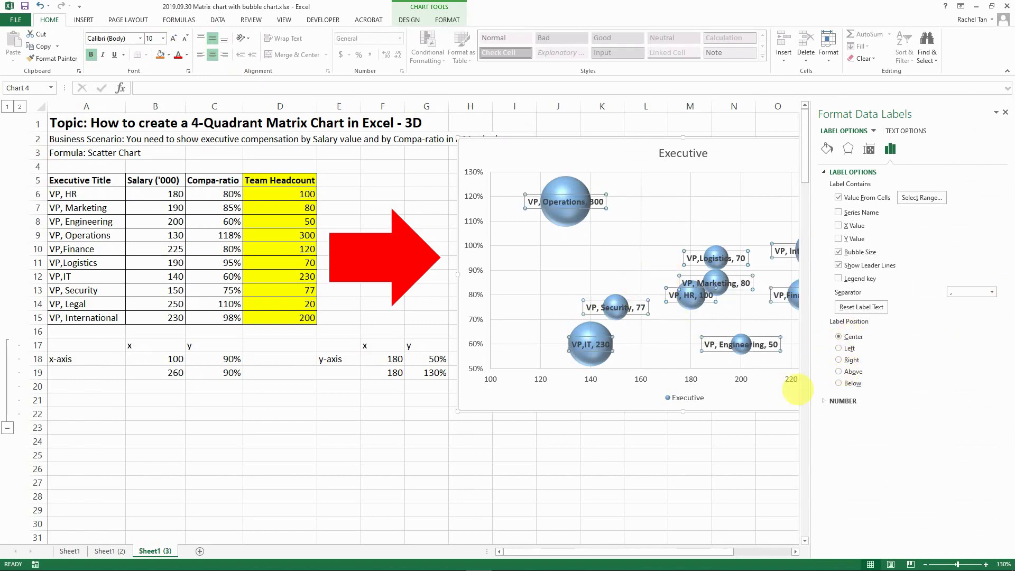
pyautogui.click(1006, 112)
pyautogui.click(953, 372)
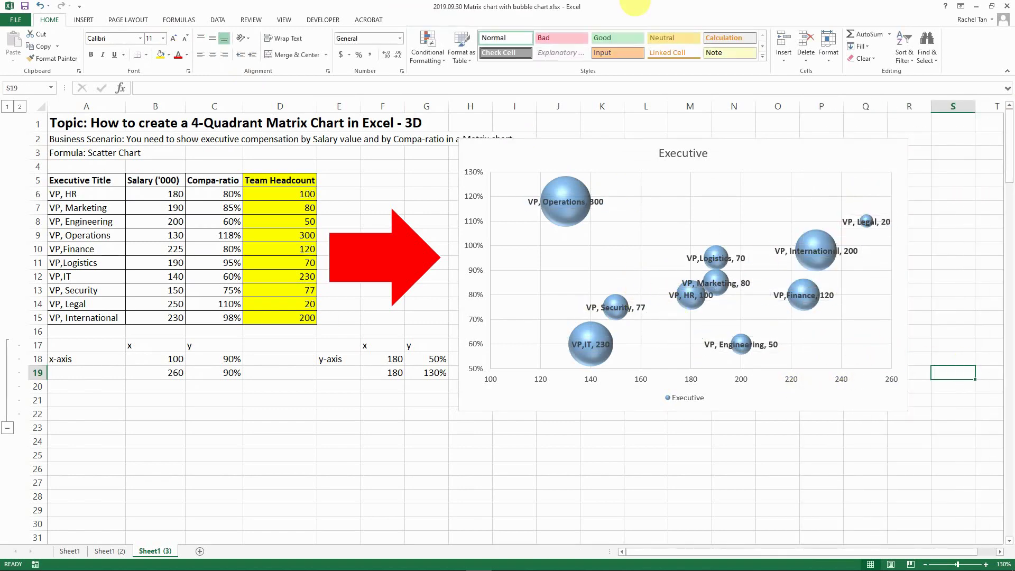
pyautogui.click(667, 235)
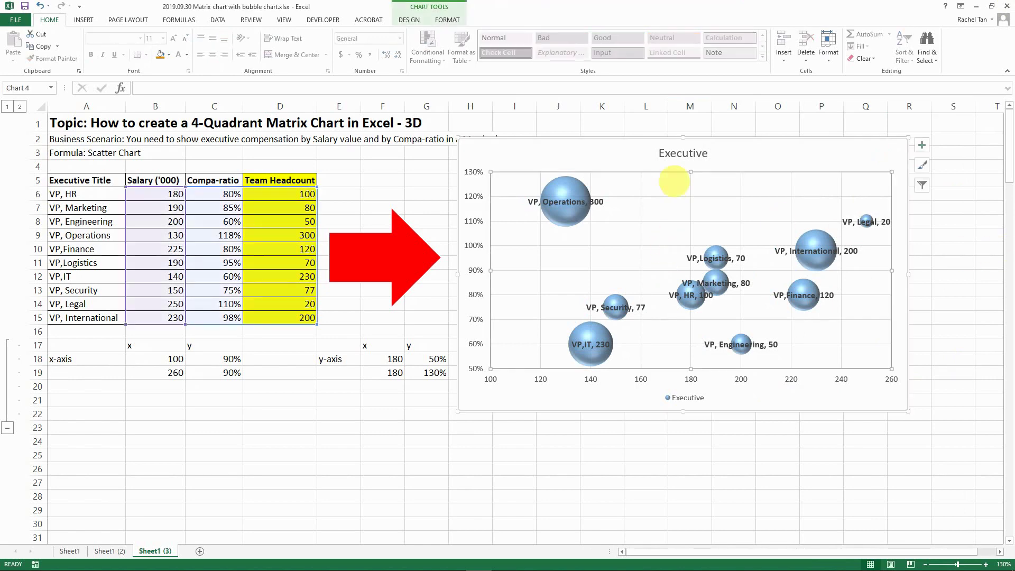
pyautogui.click(110, 550)
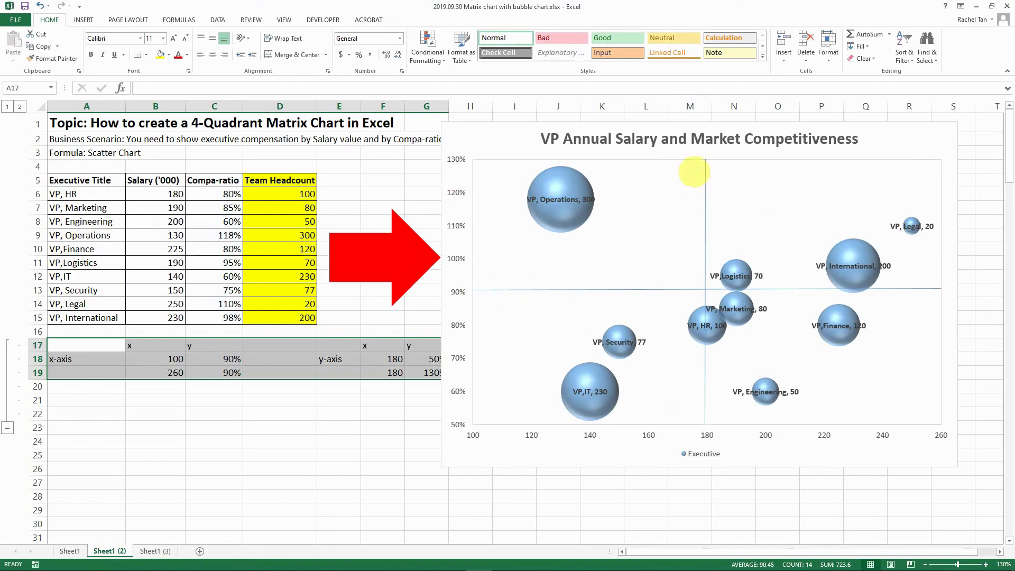
pyautogui.click(159, 551)
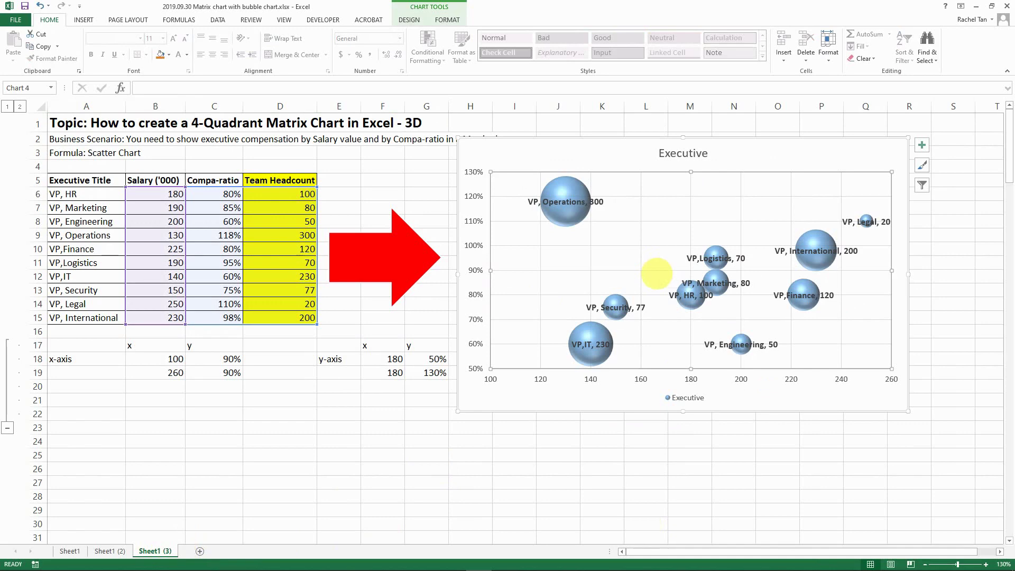
pyautogui.click(337, 383)
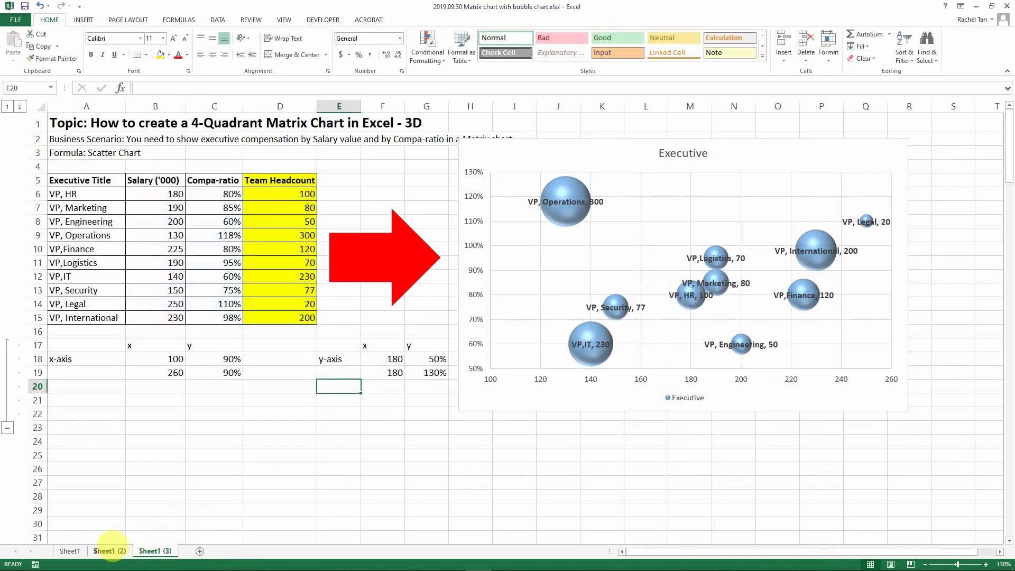
pyautogui.click(70, 551)
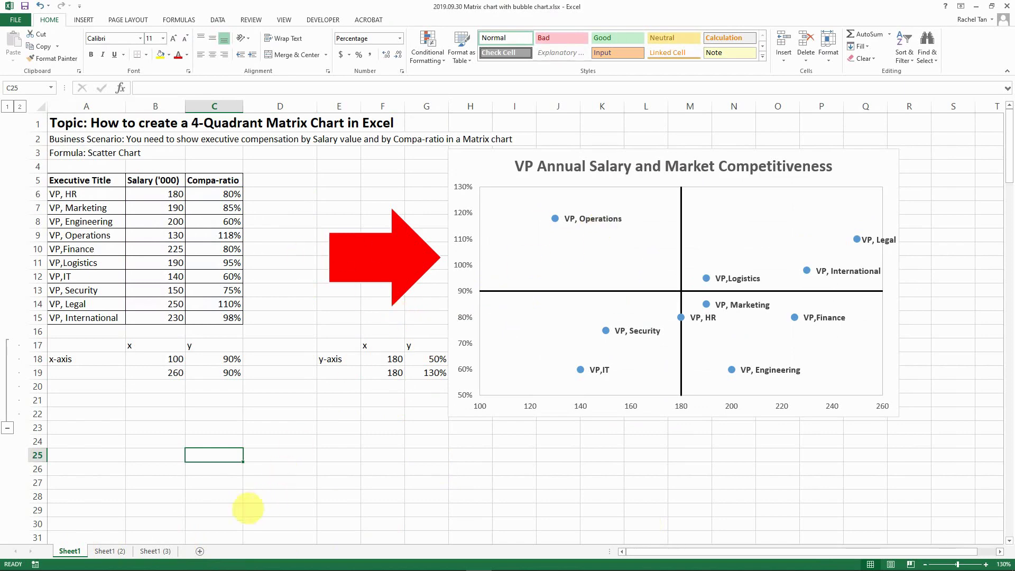
pyautogui.click(157, 550)
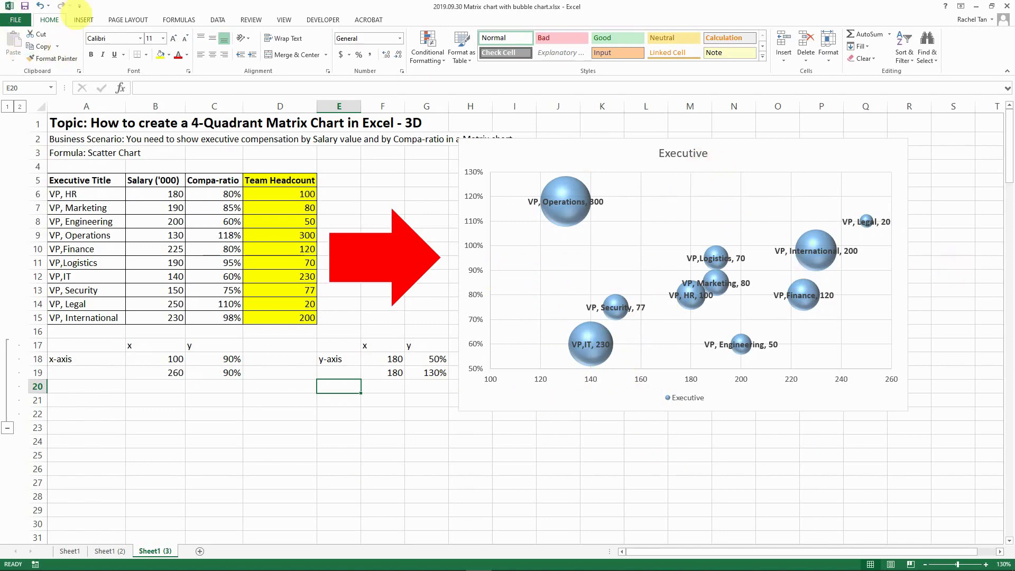
# Draw a horizontal line across the chart at 90% and a vertical line at 180 from 130% to 50%.
pyautogui.click(83, 20)
pyautogui.click(166, 44)
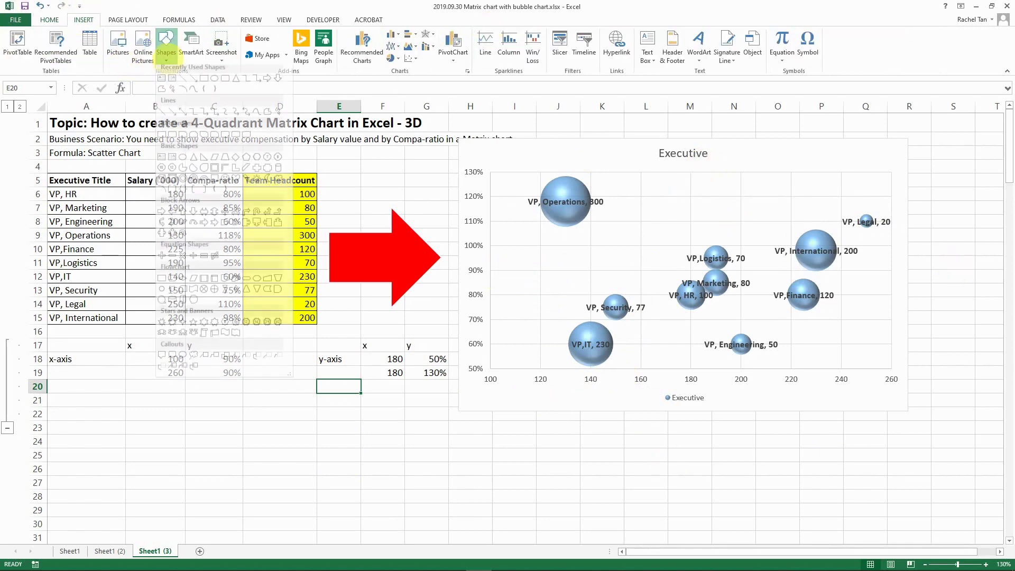
pyautogui.click(183, 83)
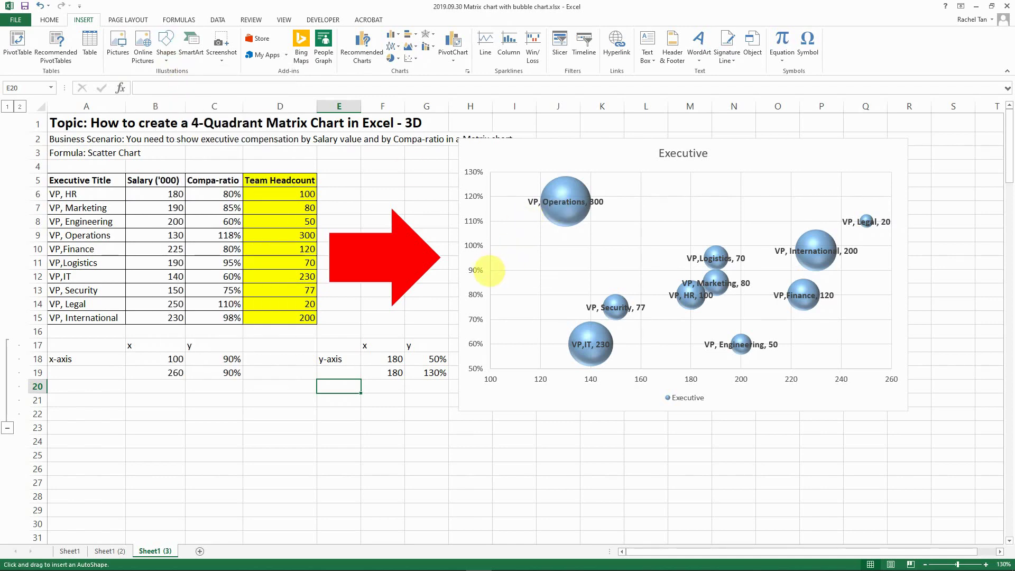
pyautogui.moveTo(489, 270); pyautogui.dragTo(889, 270)
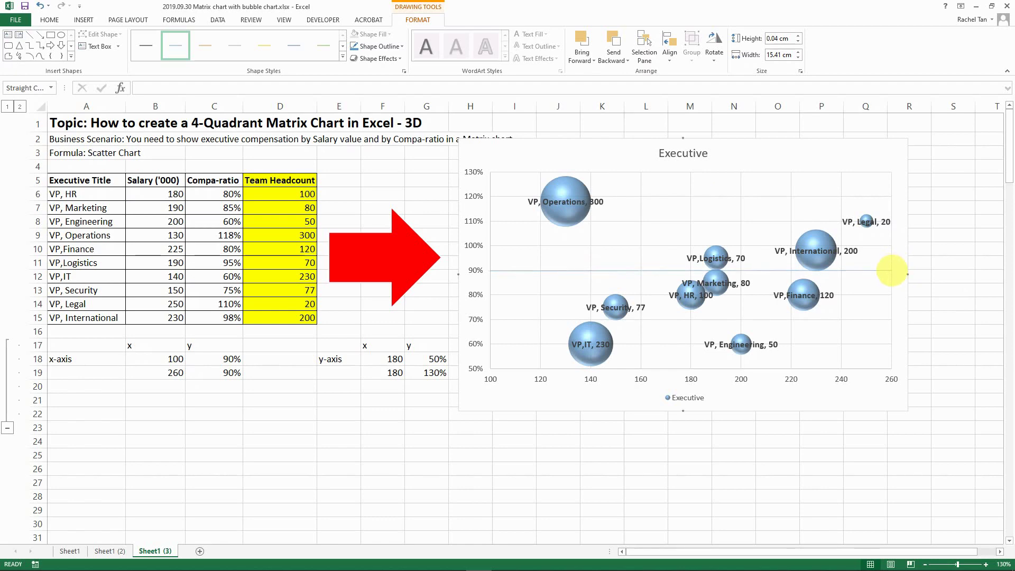
pyautogui.moveTo(890, 270); pyautogui.dragTo(892, 270)
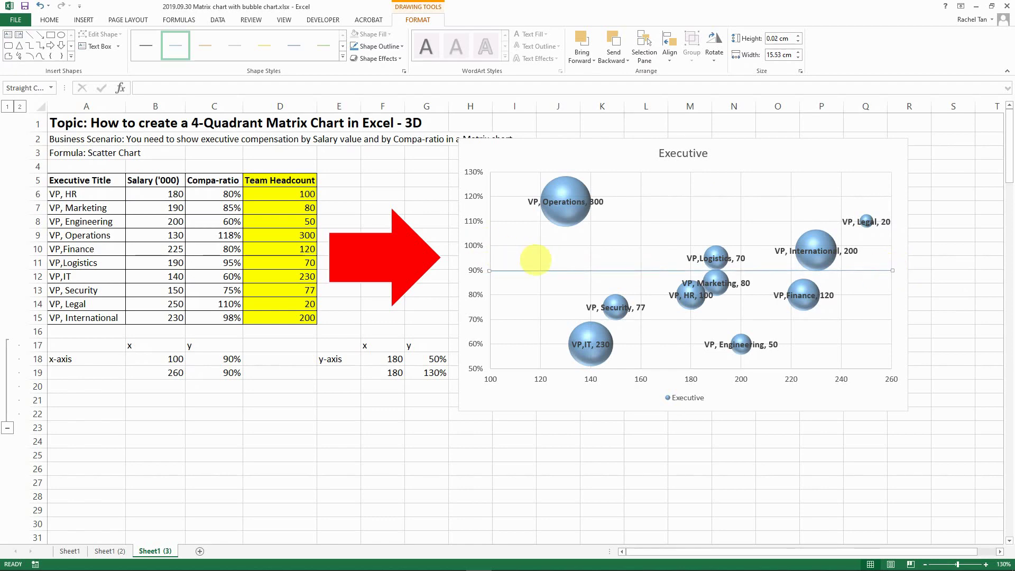
pyautogui.click(29, 35)
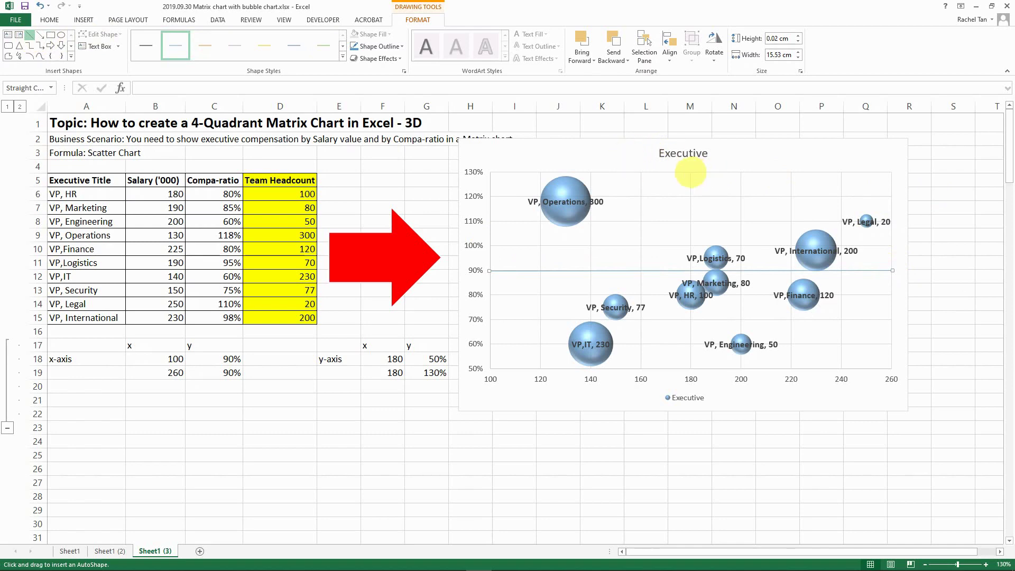
pyautogui.moveTo(690, 173); pyautogui.dragTo(688, 357)
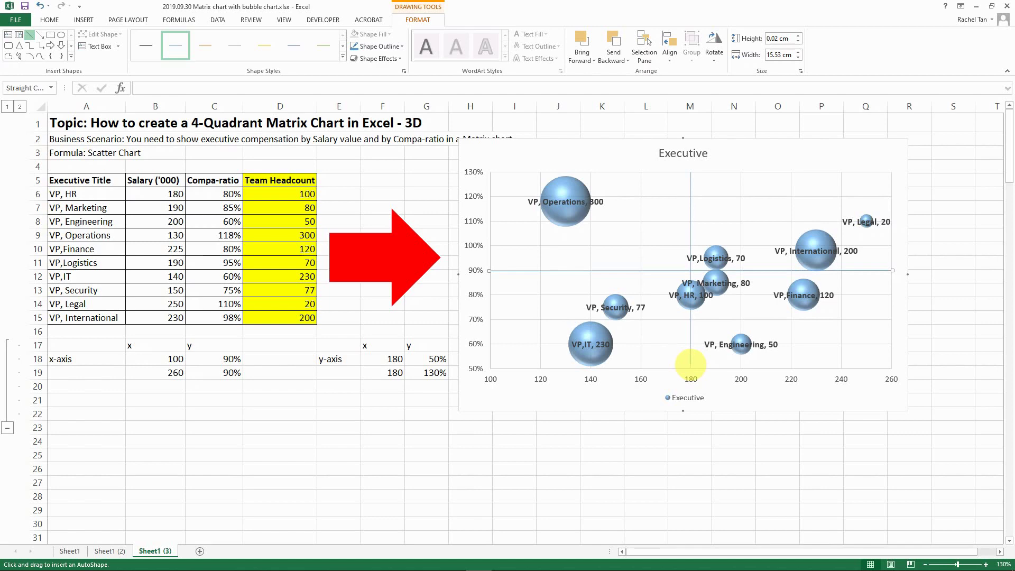
pyautogui.moveTo(690, 364); pyautogui.dragTo(690, 369)
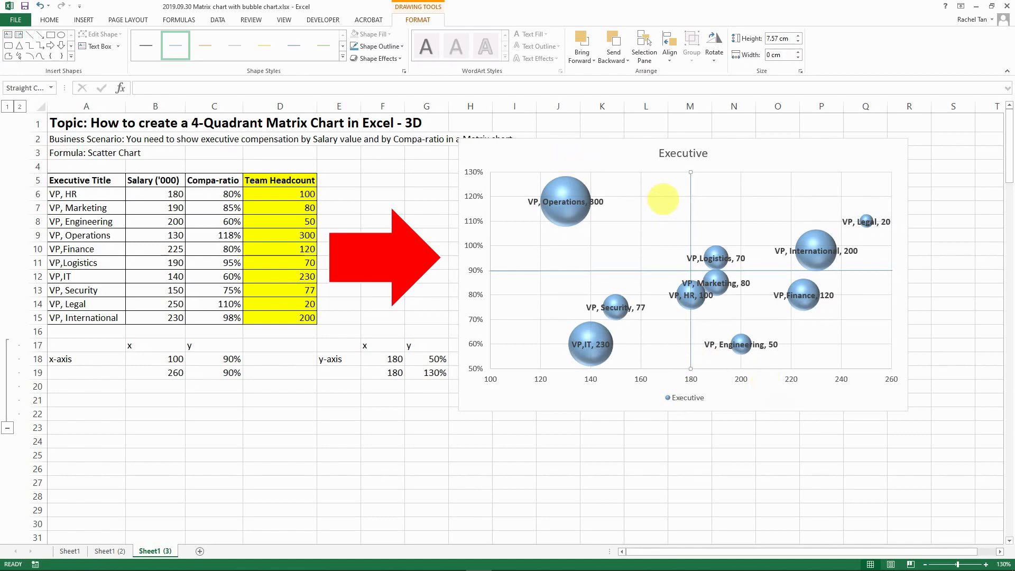
# Change the plot area's border to a lighter colour swatch via Format Plot Area.
pyautogui.click(665, 195)
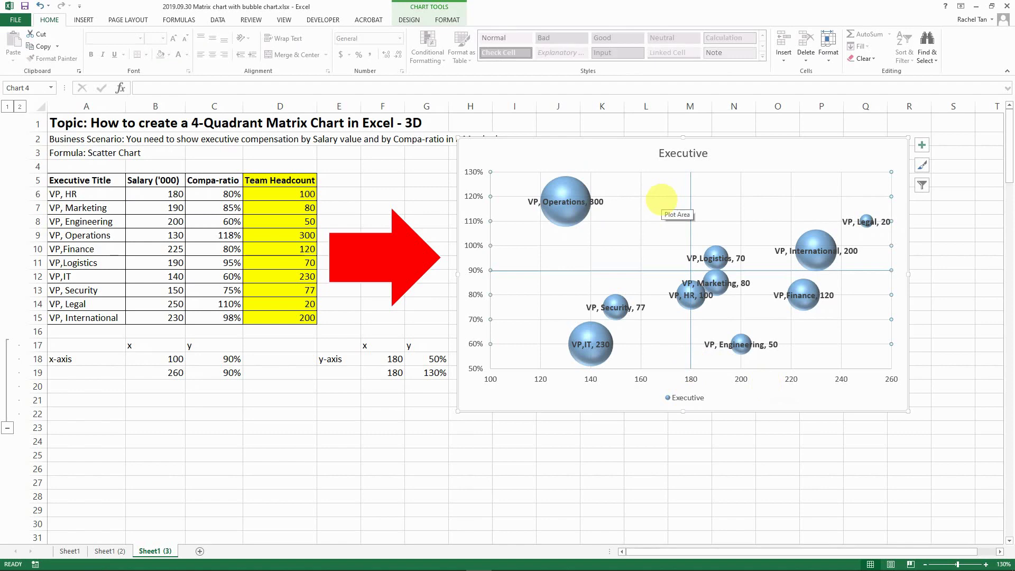
pyautogui.click(661, 199)
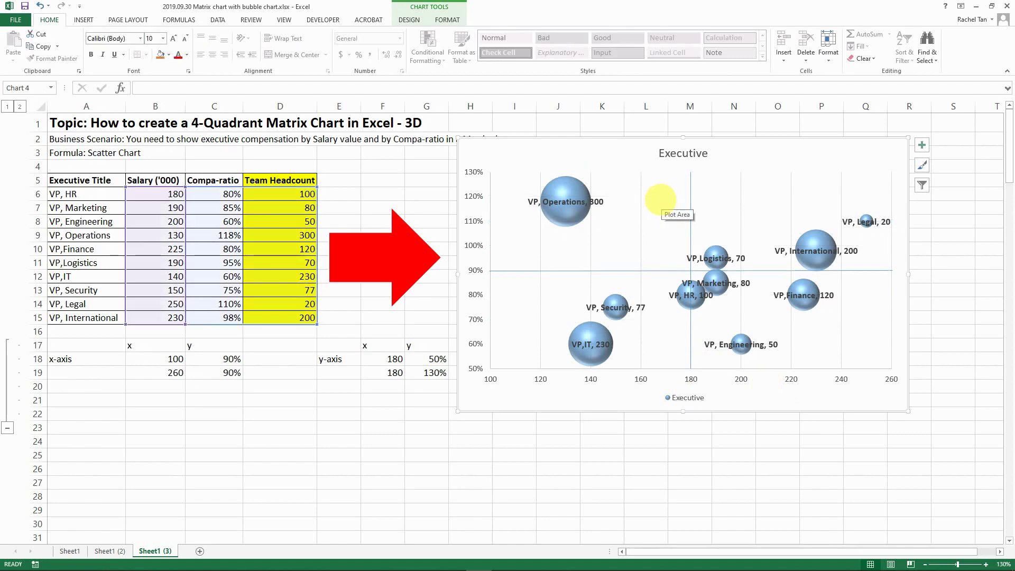
pyautogui.click(640, 234)
pyautogui.click(639, 233)
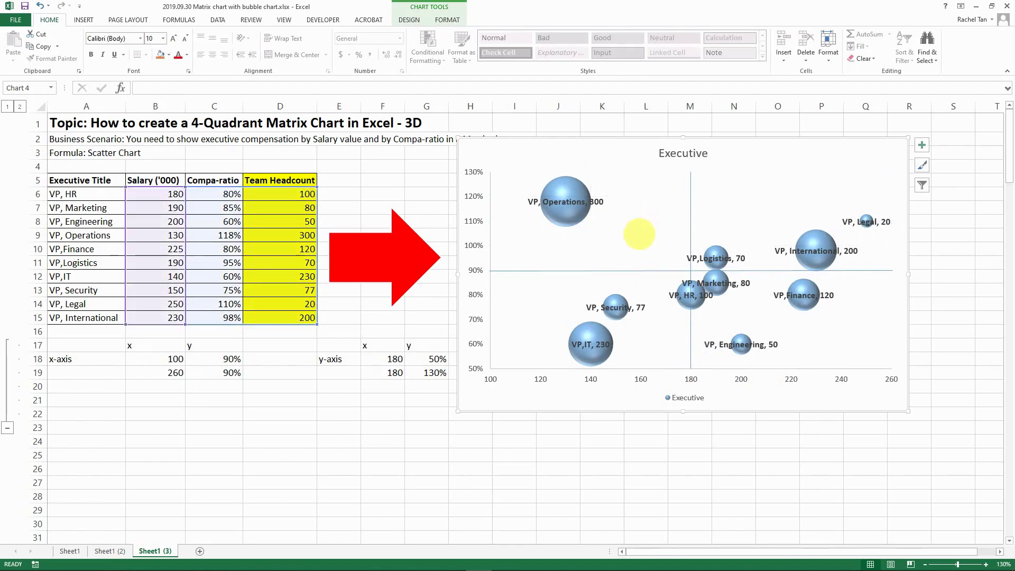
pyautogui.rightClick(639, 234)
pyautogui.click(682, 319)
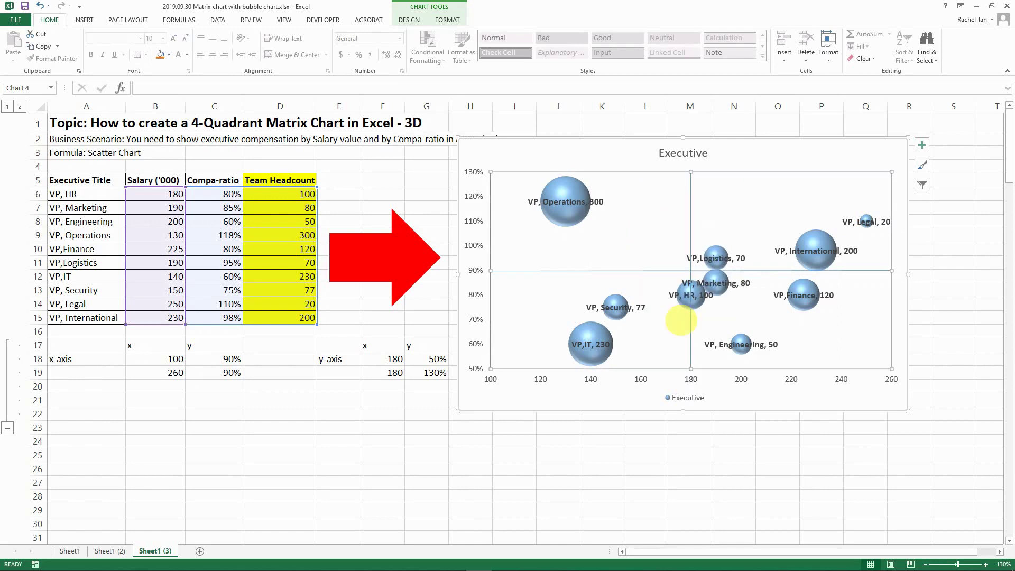
pyautogui.click(841, 286)
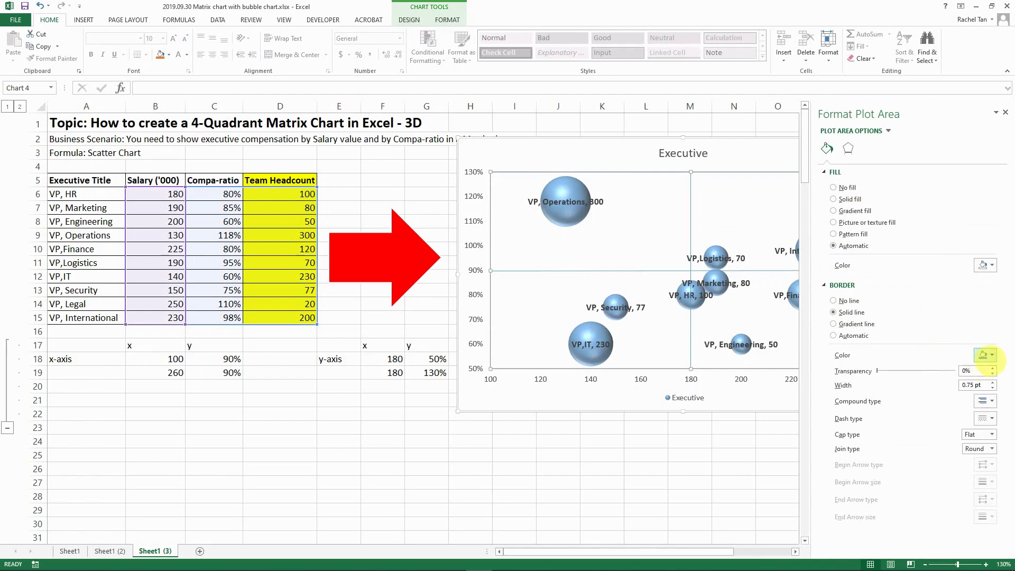
pyautogui.click(985, 355)
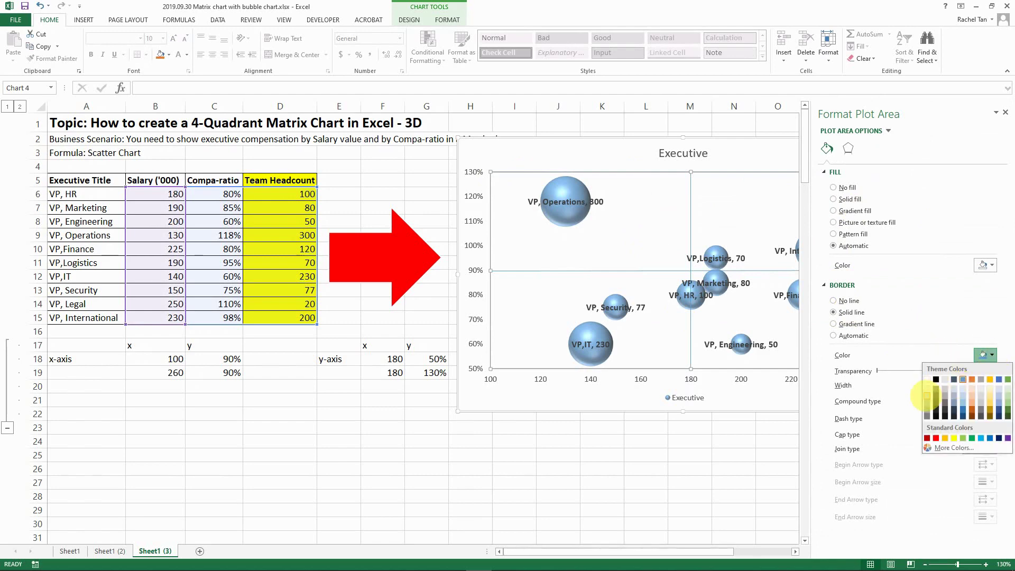
pyautogui.click(927, 396)
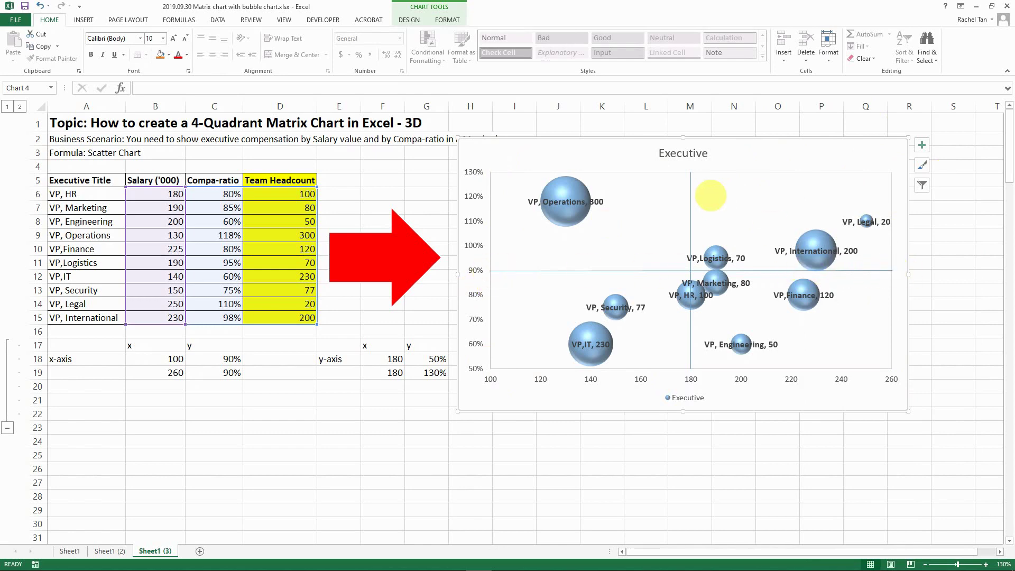
pyautogui.moveTo(689, 255); pyautogui.dragTo(684, 281)
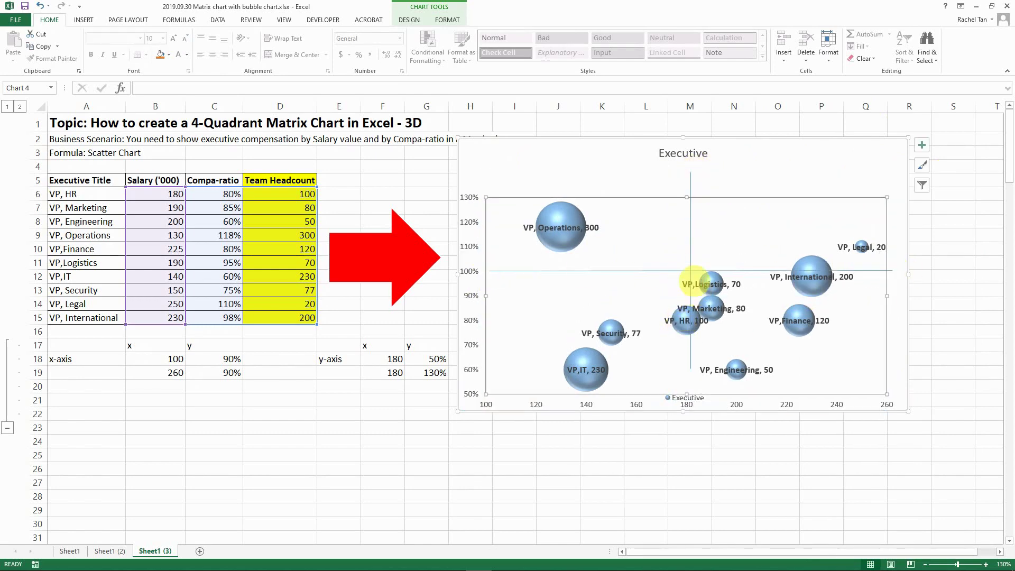
pyautogui.hotkey('ctrl', 'z')
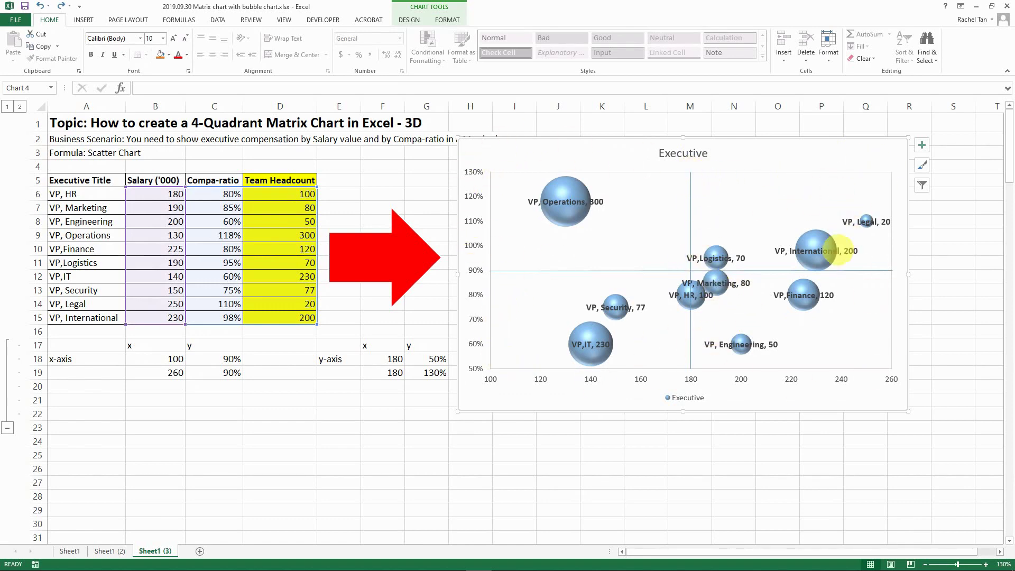
pyautogui.click(670, 454)
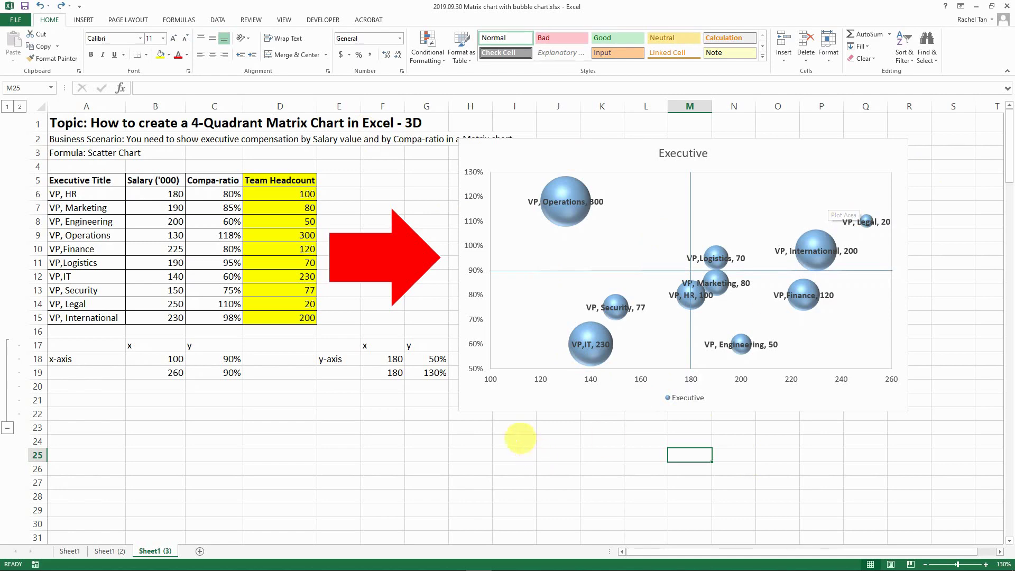
pyautogui.click(339, 372)
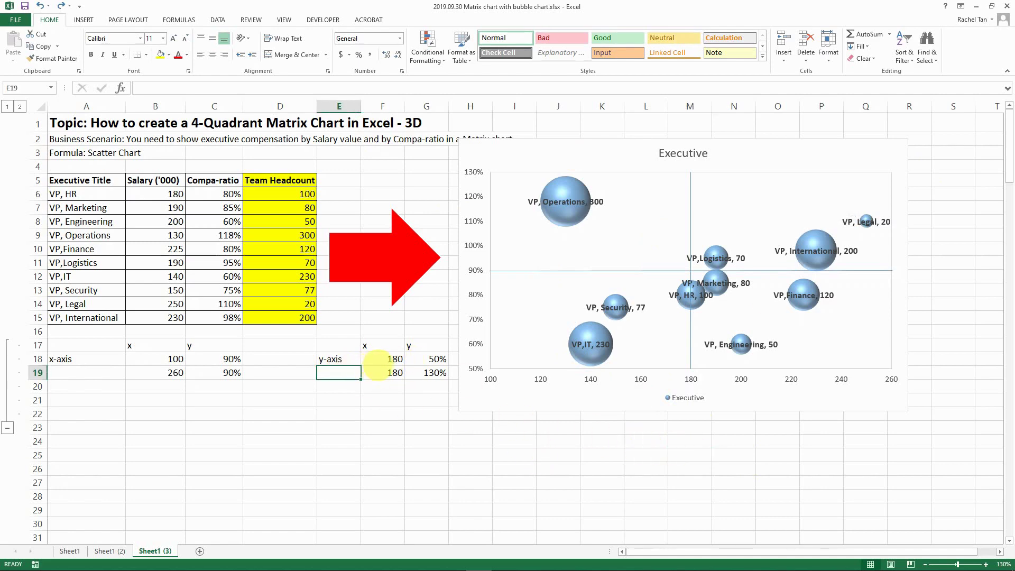